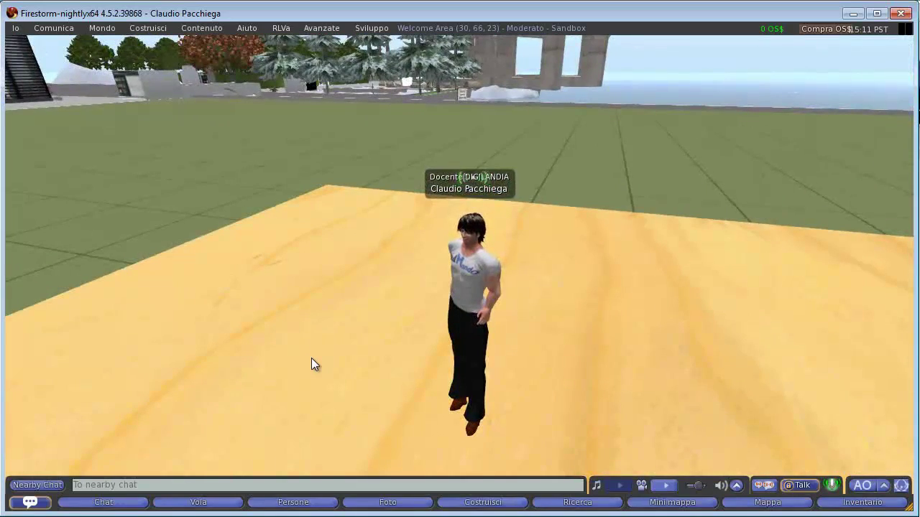
pyautogui.press('Escape')
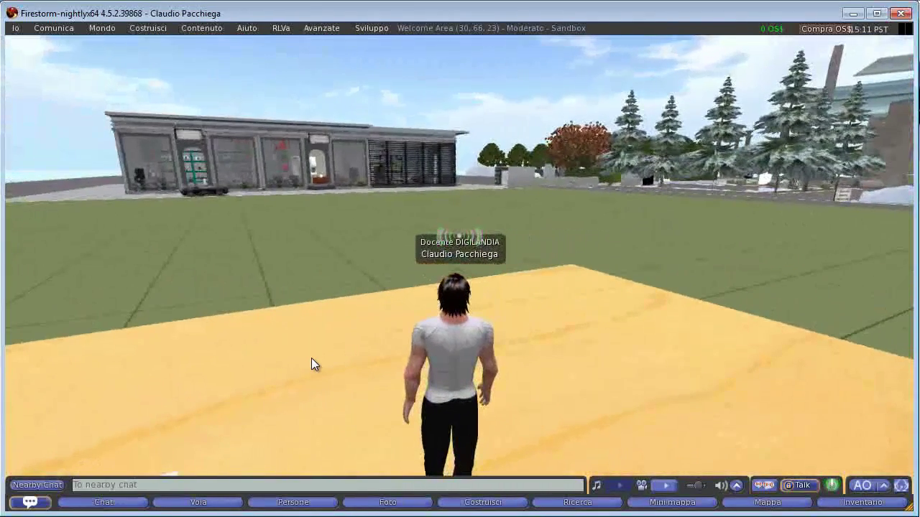
pyautogui.press('Left')
pyautogui.press('Left')
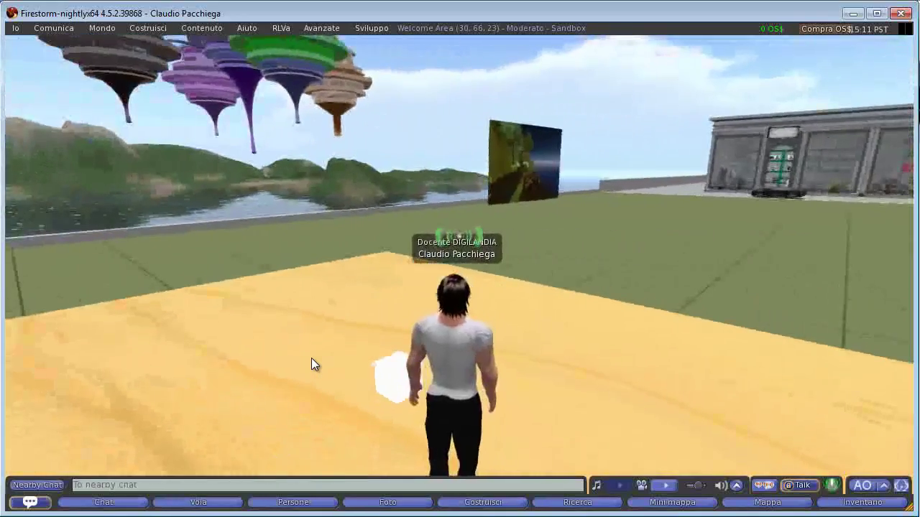
pyautogui.press('Right')
pyautogui.press('Right')
pyautogui.press('Up')
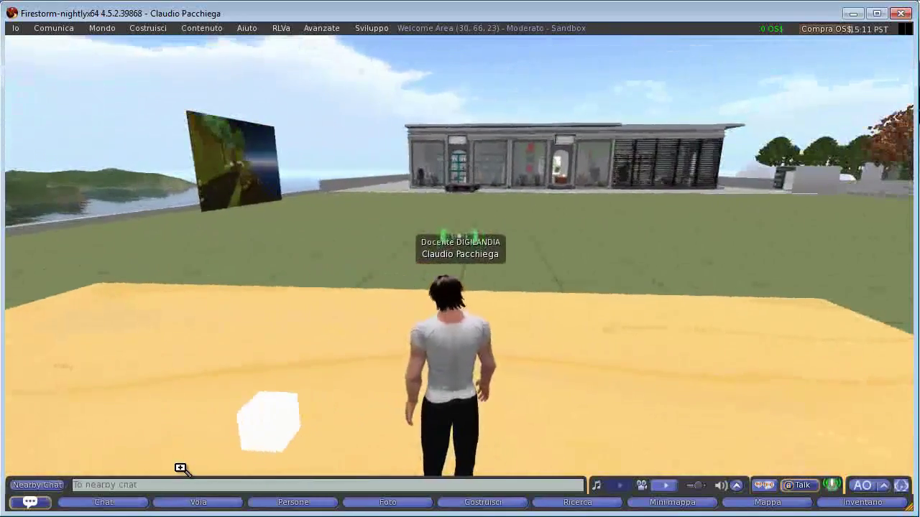
pyautogui.press('Down')
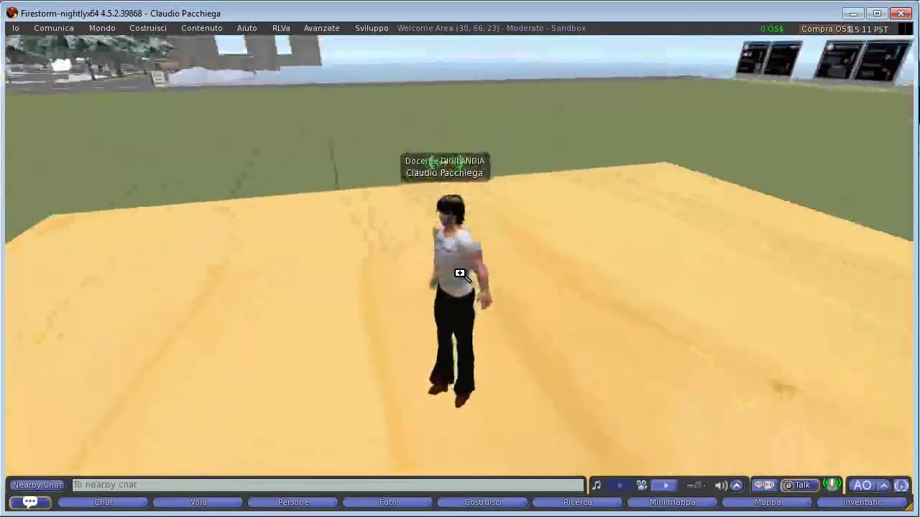
pyautogui.press('Left')
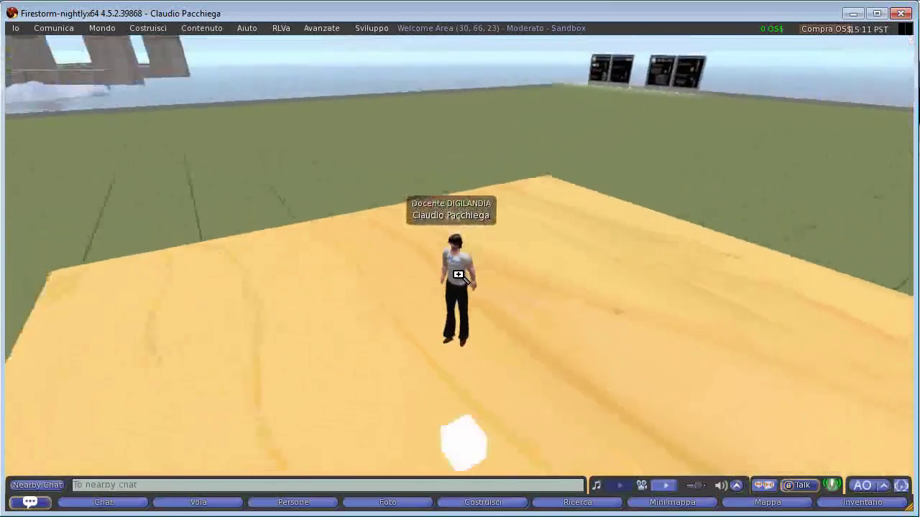
pyautogui.scroll(2, 461, 273)
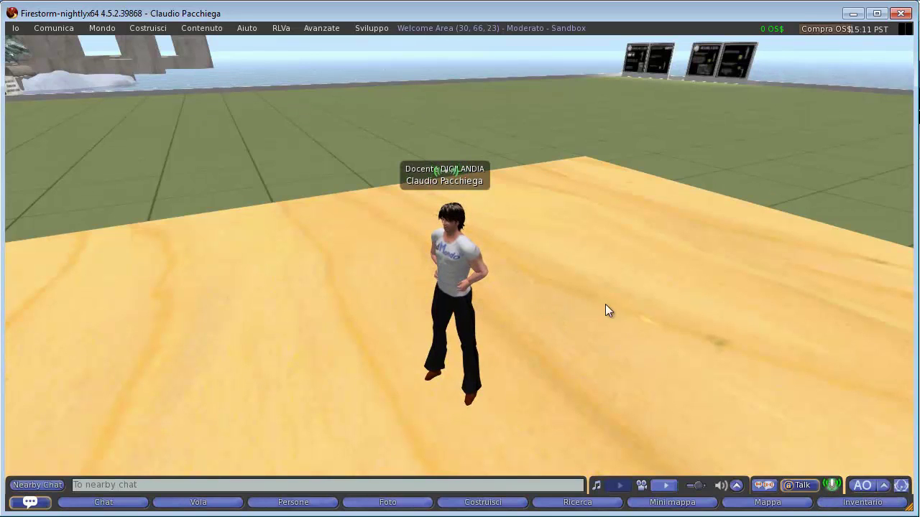
# Open the inventory and filter its contents to show only Notecard items.
pyautogui.click(862, 502)
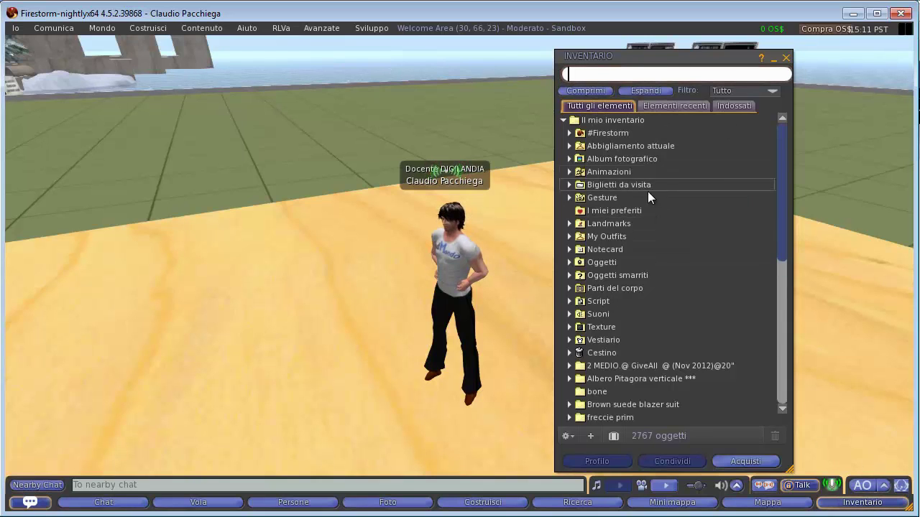
pyautogui.click(749, 91)
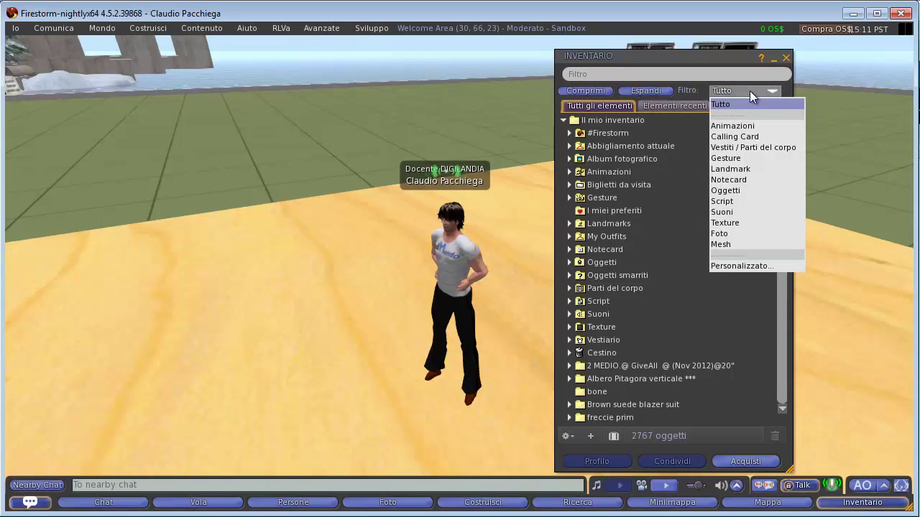
pyautogui.click(733, 179)
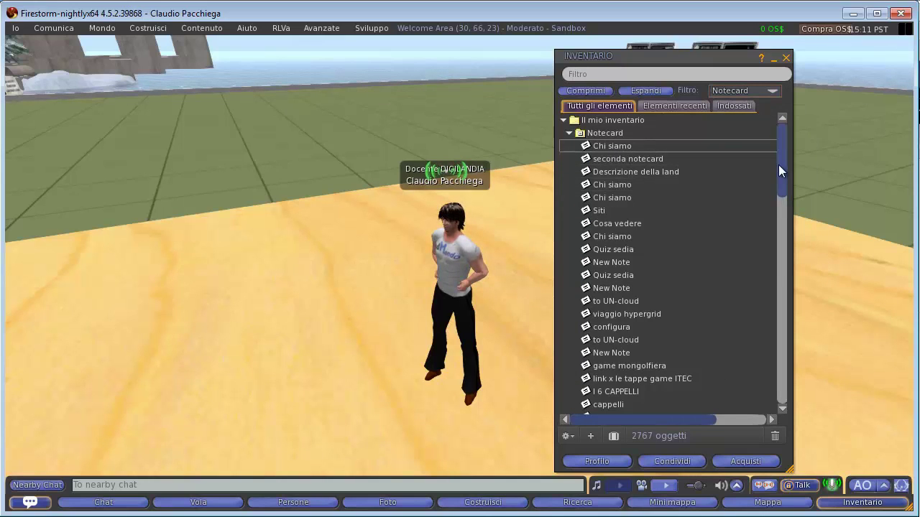
# View the contents of the "game mongolfiera" and "ISTRUZIONI GAME 1" notecards, closing each one after reading.
pyautogui.moveTo(778, 167); pyautogui.dragTo(775, 193)
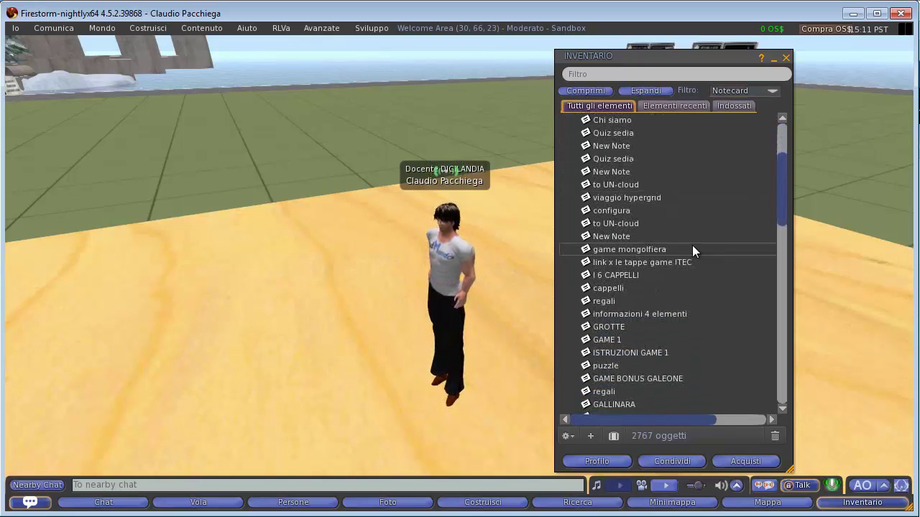
pyautogui.doubleClick(618, 248)
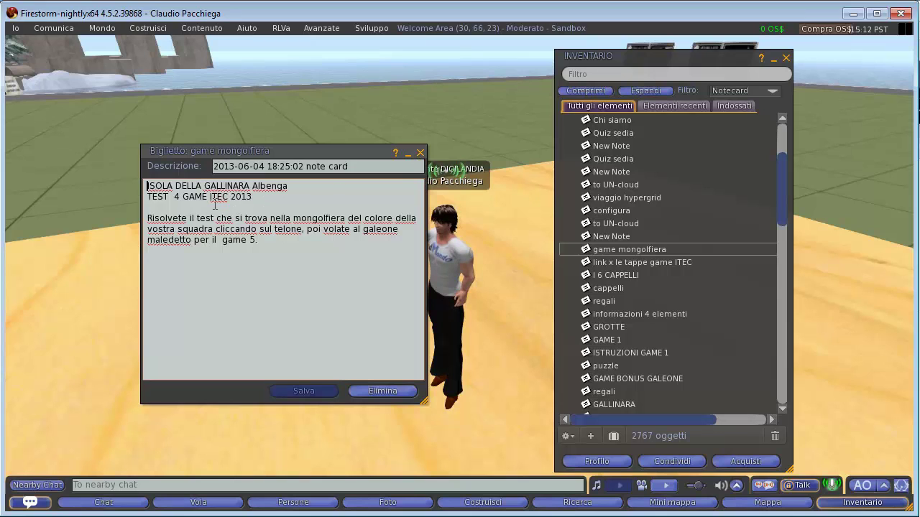
pyautogui.click(421, 152)
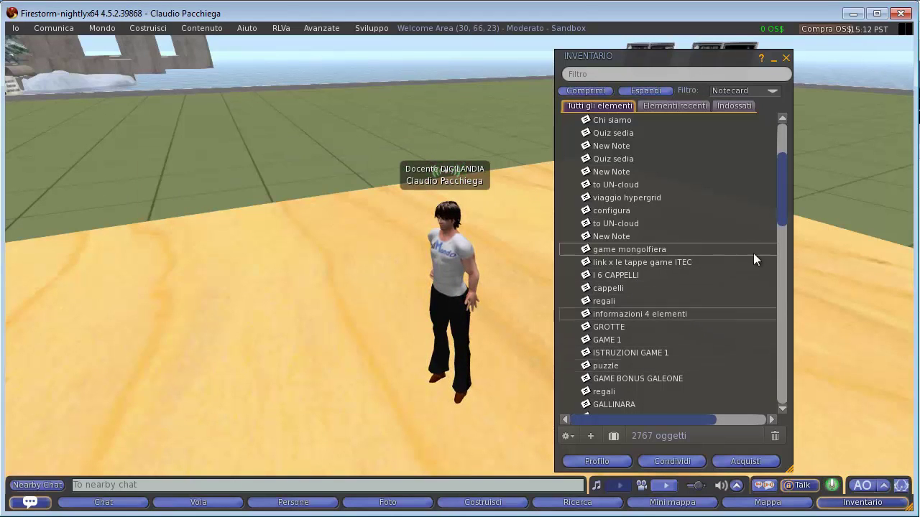
pyautogui.moveTo(782, 204); pyautogui.dragTo(782, 233)
pyautogui.doubleClick(605, 226)
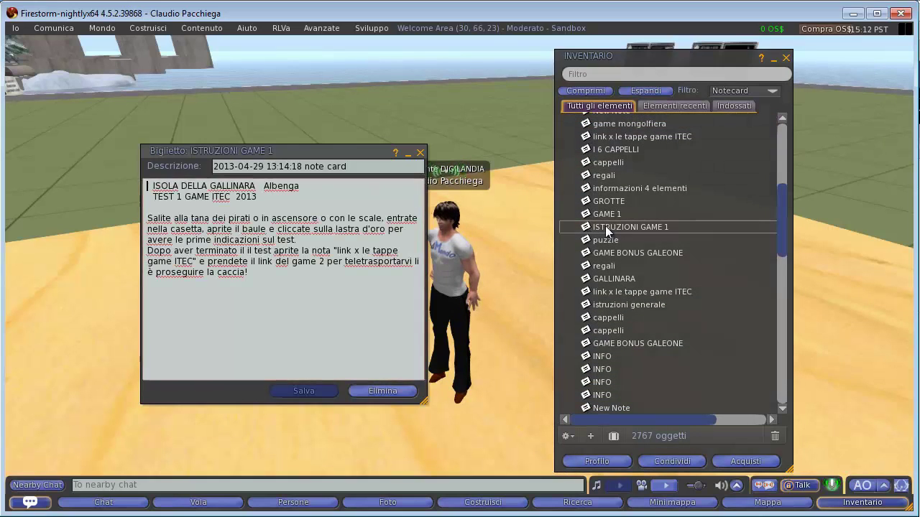
pyautogui.click(420, 152)
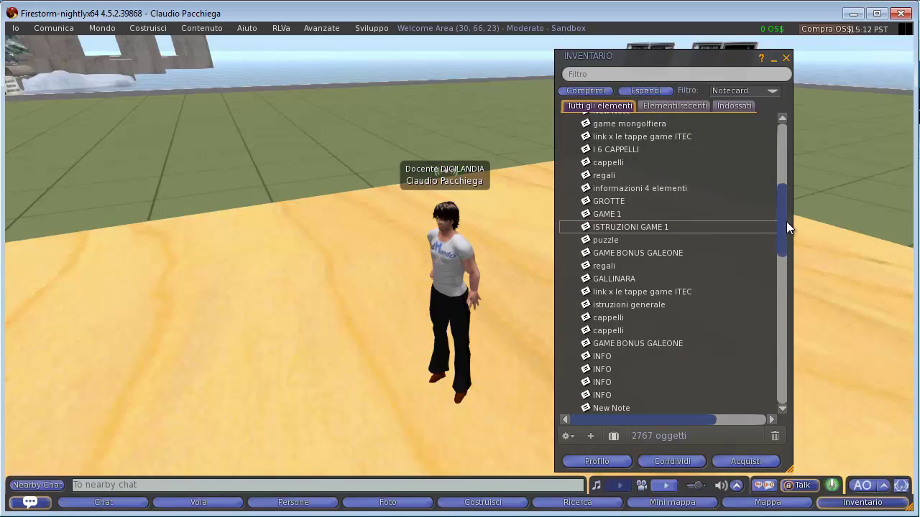
# Reset the inventory filter to Tutto and collapse the Notecard folder.
pyautogui.moveTo(784, 222); pyautogui.dragTo(775, 158)
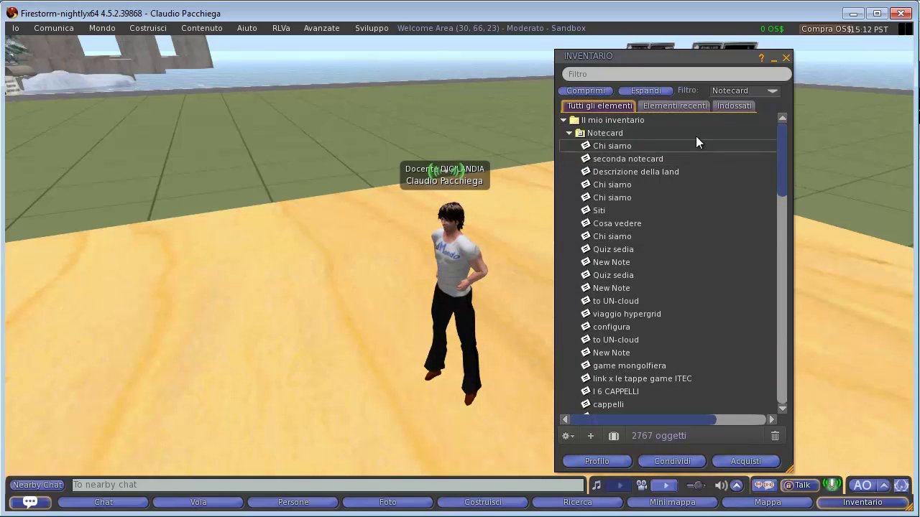
pyautogui.click(766, 87)
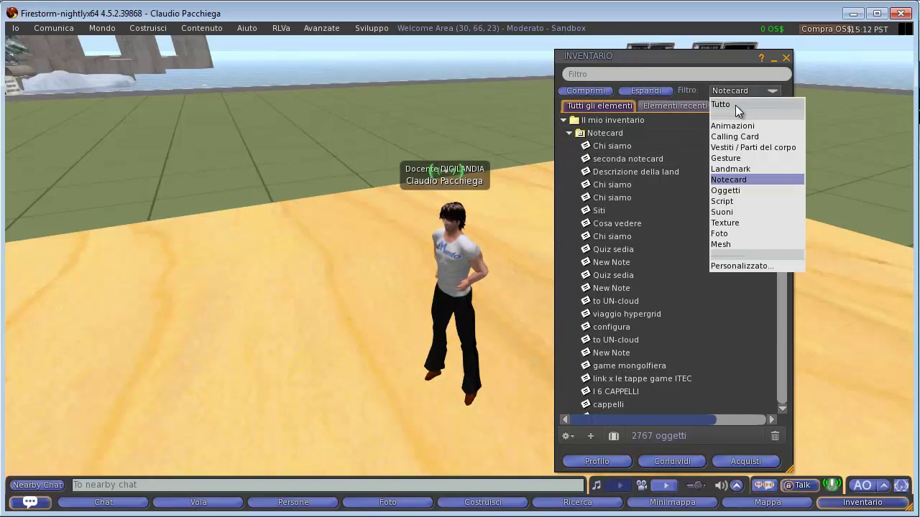
pyautogui.click(735, 104)
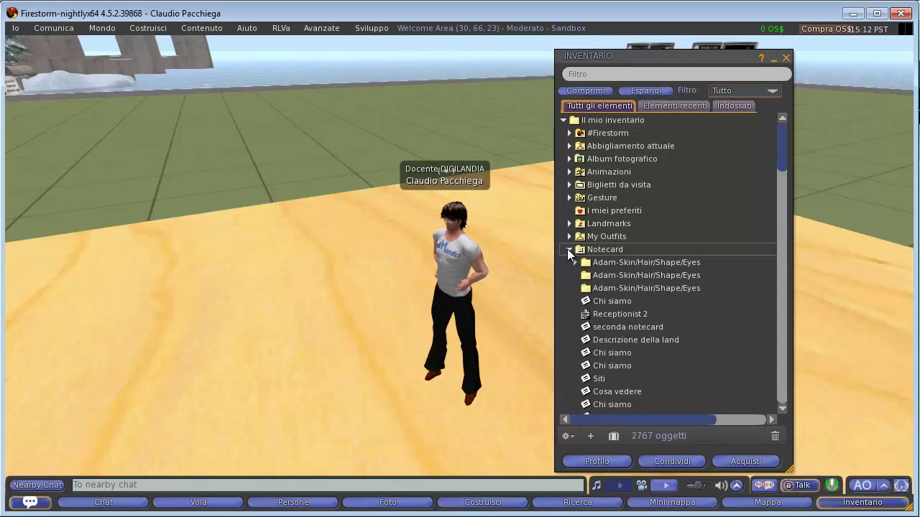
pyautogui.click(569, 249)
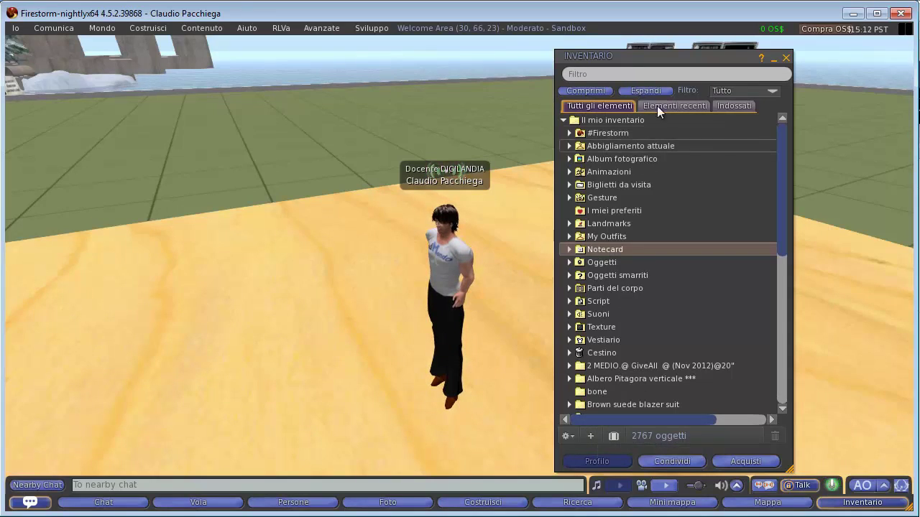
pyautogui.click(589, 432)
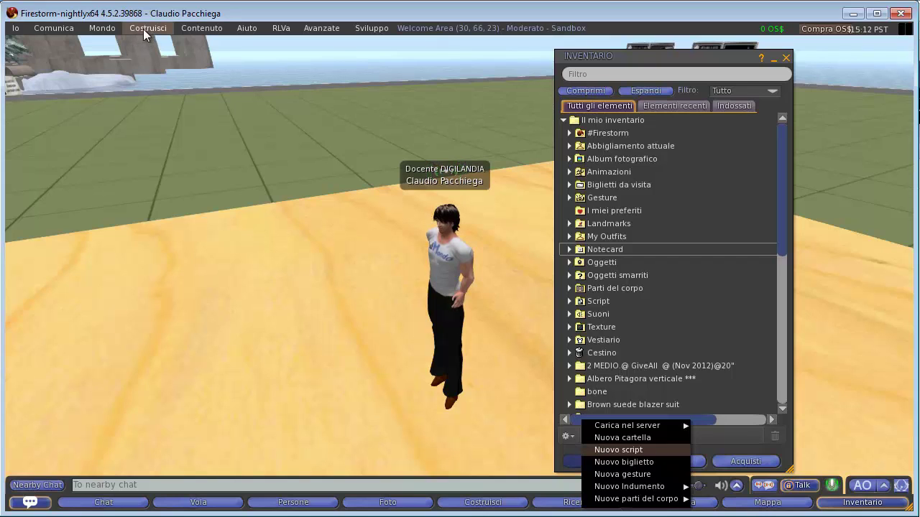
pyautogui.click(192, 26)
pyautogui.moveTo(153, 27)
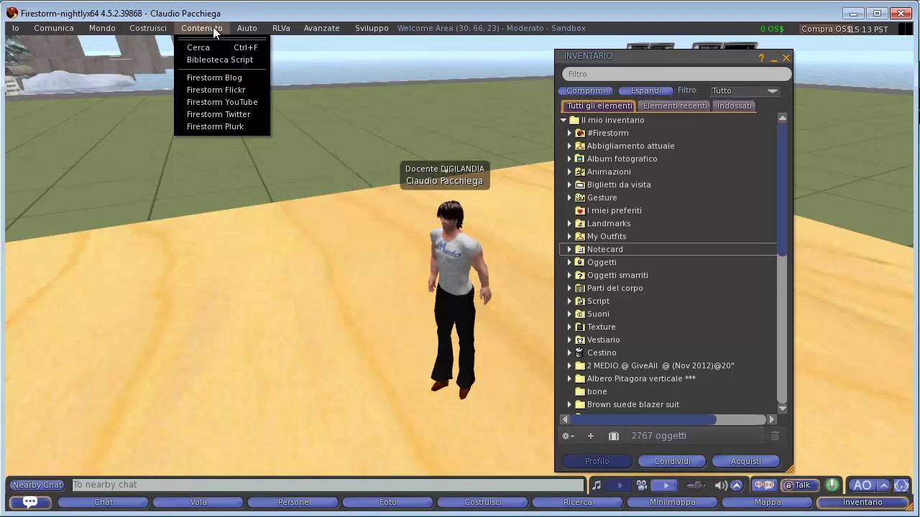
pyautogui.moveTo(281, 30)
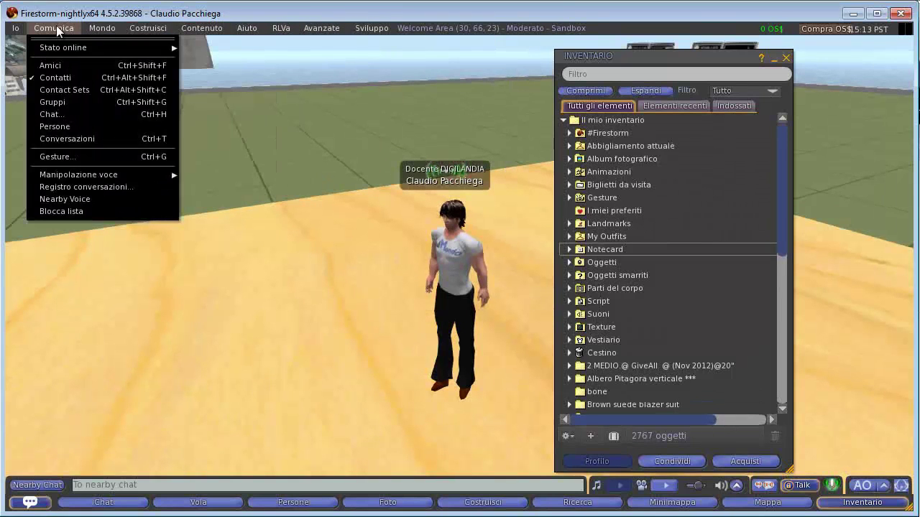
pyautogui.moveTo(20, 28)
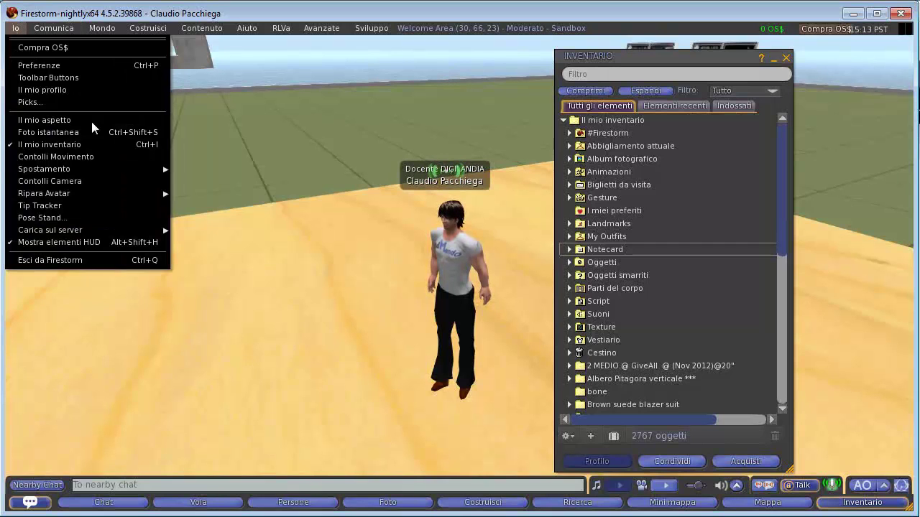
pyautogui.moveTo(43, 169)
pyautogui.click(337, 303)
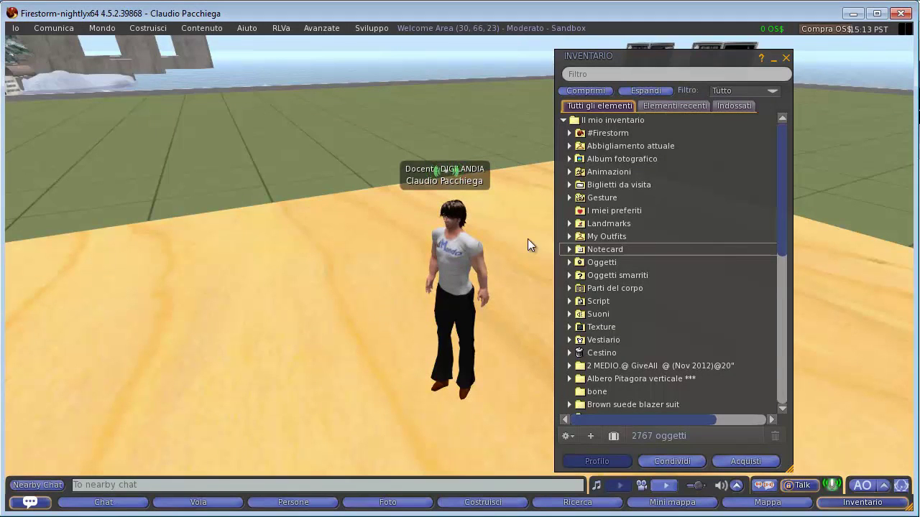
# Create a new notecard in the inventory and place its editing window clear of the avatar.
pyautogui.moveTo(628, 58); pyautogui.dragTo(609, 44)
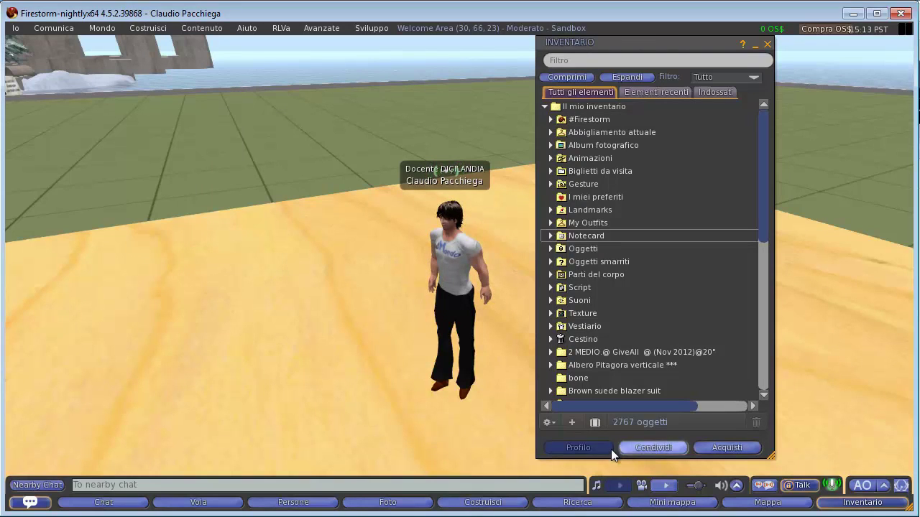
pyautogui.click(572, 422)
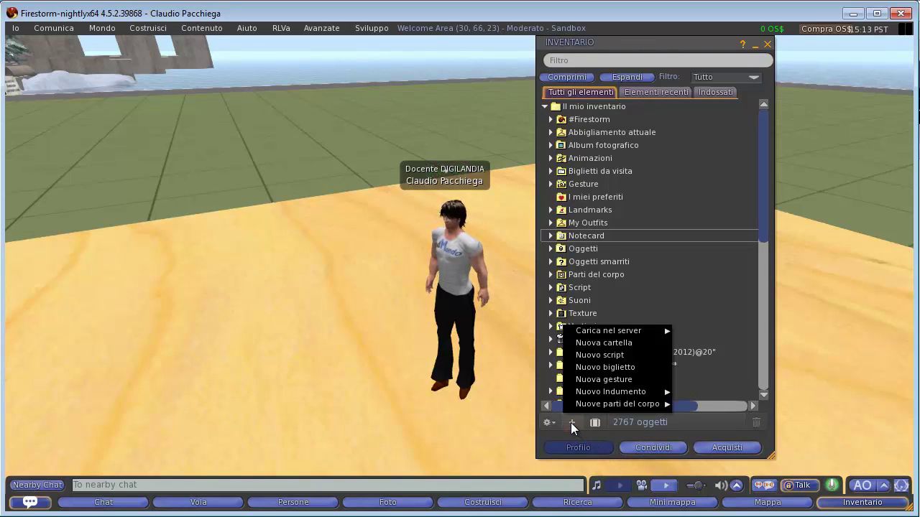
pyautogui.click(610, 371)
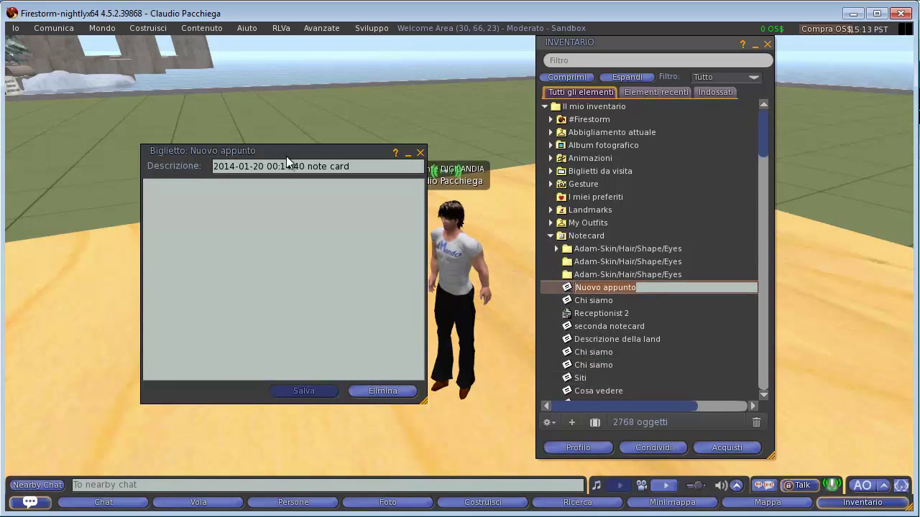
pyautogui.moveTo(286, 154); pyautogui.dragTo(207, 110)
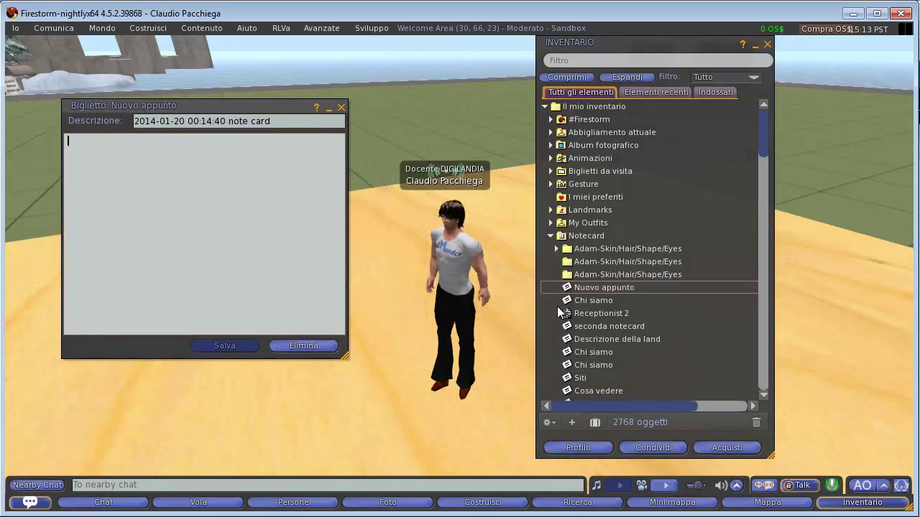
# Rename the new notecard in the Notecard folder as "Come entrare in Edmondo".
pyautogui.click(607, 287)
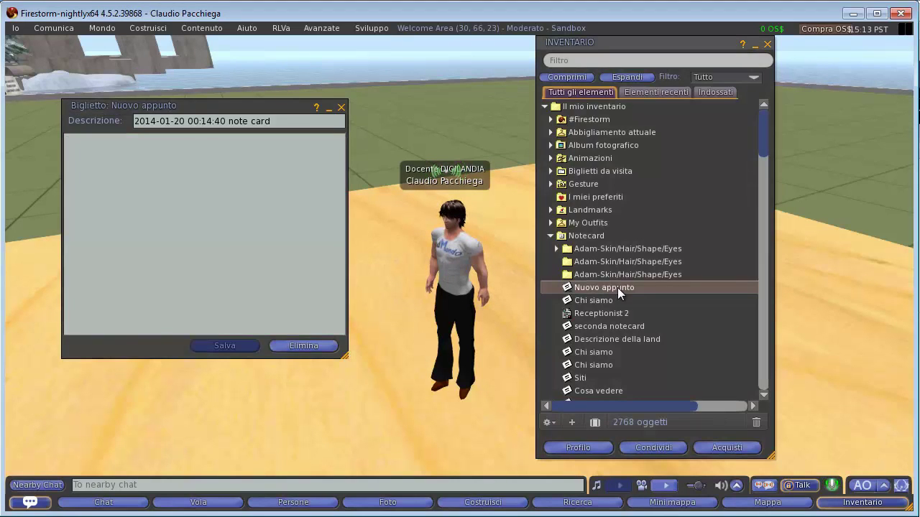
pyautogui.click(618, 287)
pyautogui.write('Co')
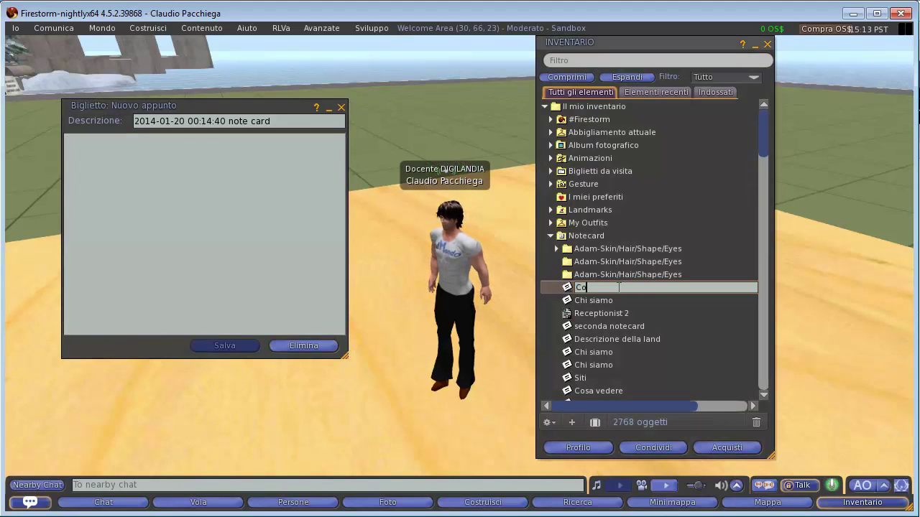
pyautogui.write('me entrare in')
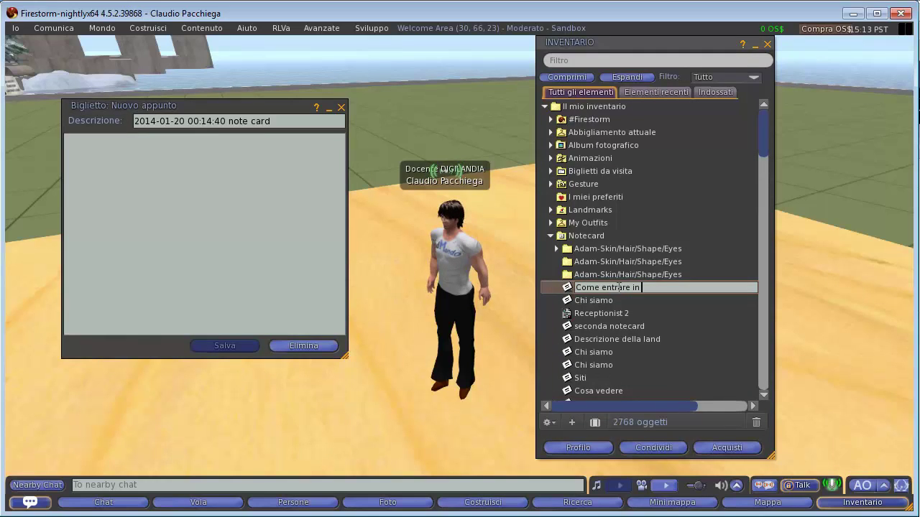
pyautogui.write(' Edmondo')
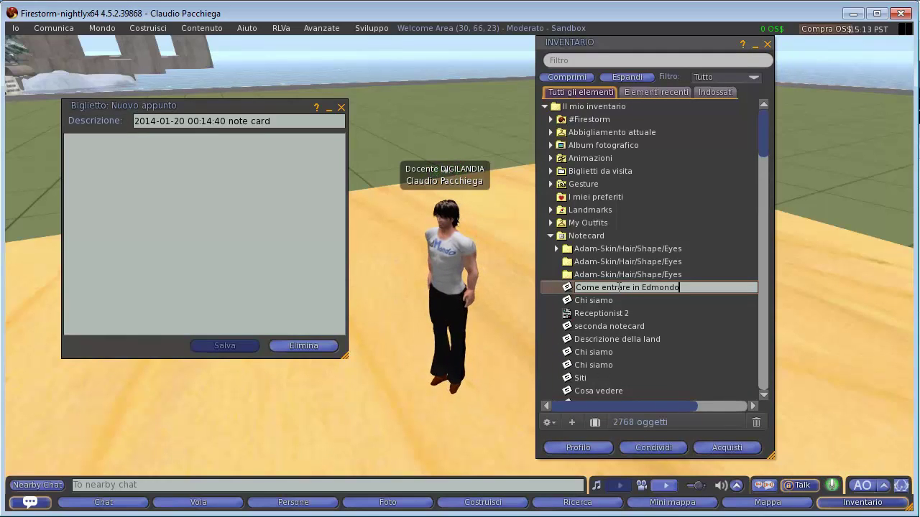
pyautogui.press('Return')
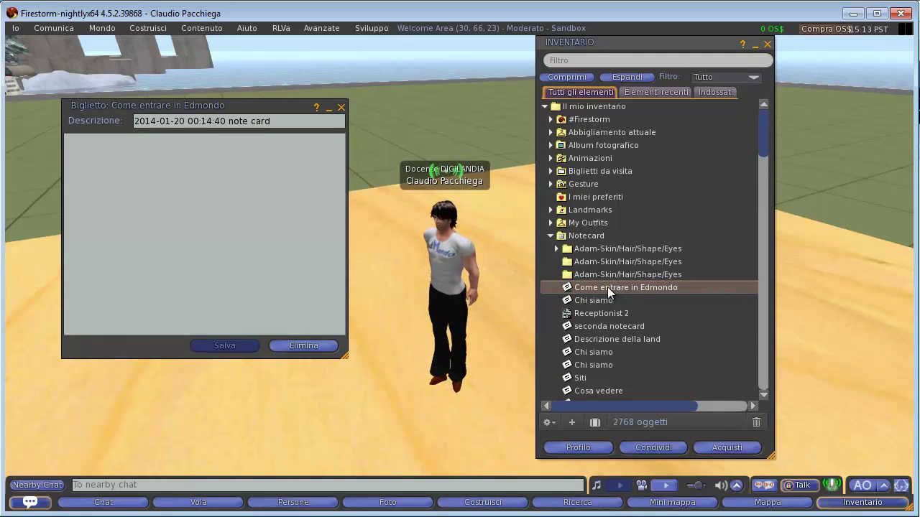
# Replace the notecard's description with "Appunti su come configurare il viewer".
pyautogui.click(206, 122)
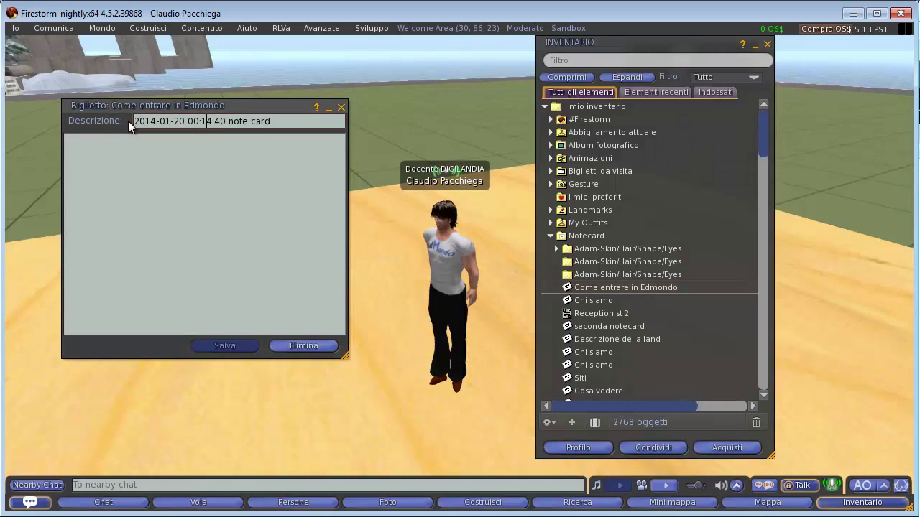
pyautogui.moveTo(196, 116); pyautogui.dragTo(135, 117)
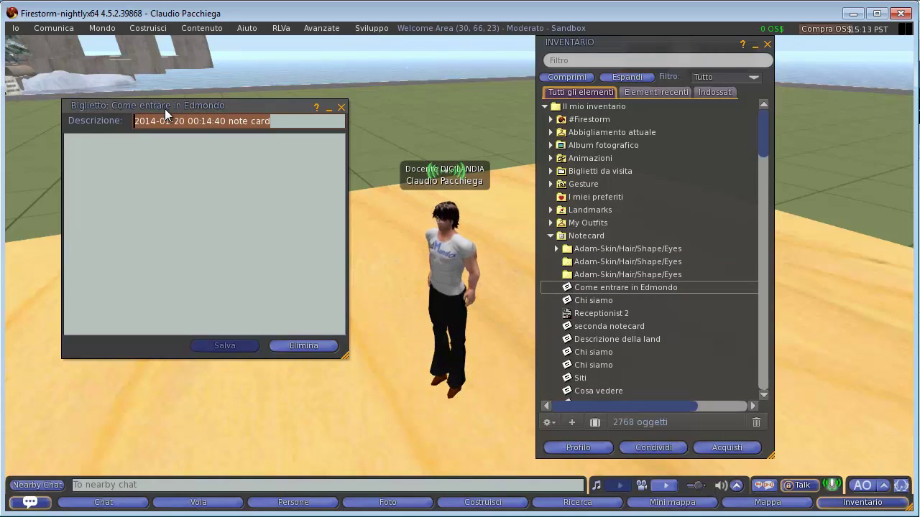
pyautogui.write('Appunti su ')
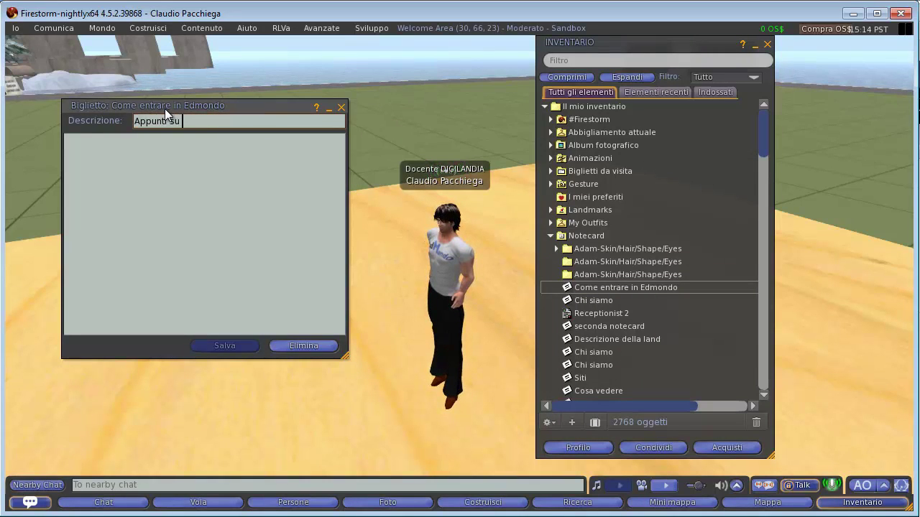
pyautogui.write('come con')
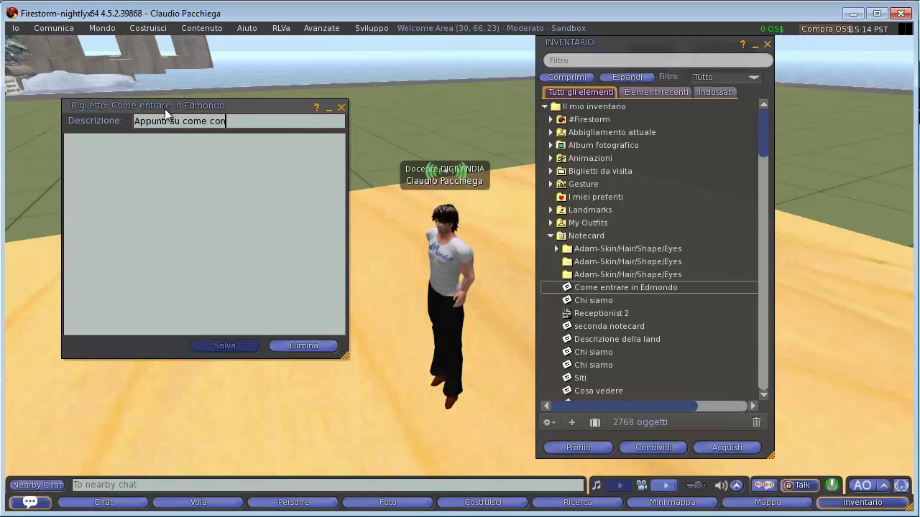
pyautogui.write('figurare il videwe')
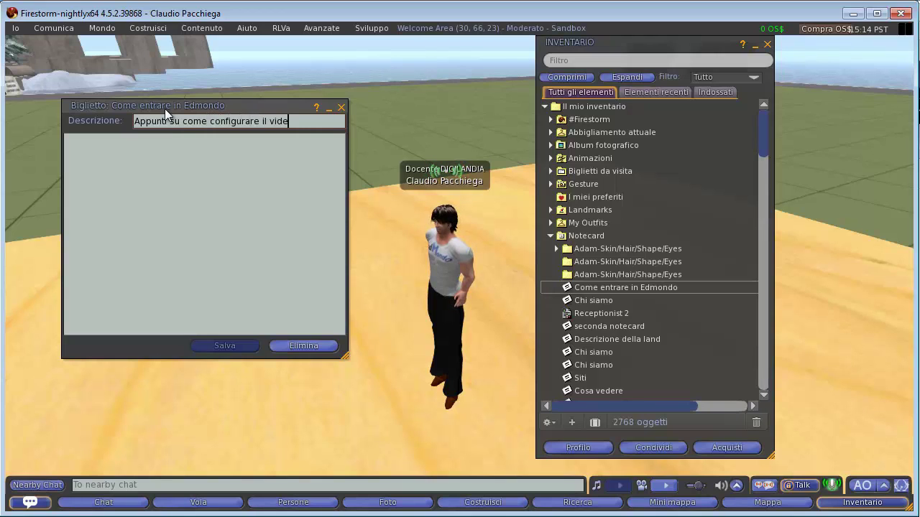
pyautogui.press('BackSpace')
pyautogui.press('BackSpace')
pyautogui.press('BackSpace')
pyautogui.press('BackSpace')
pyautogui.press('BackSpace')
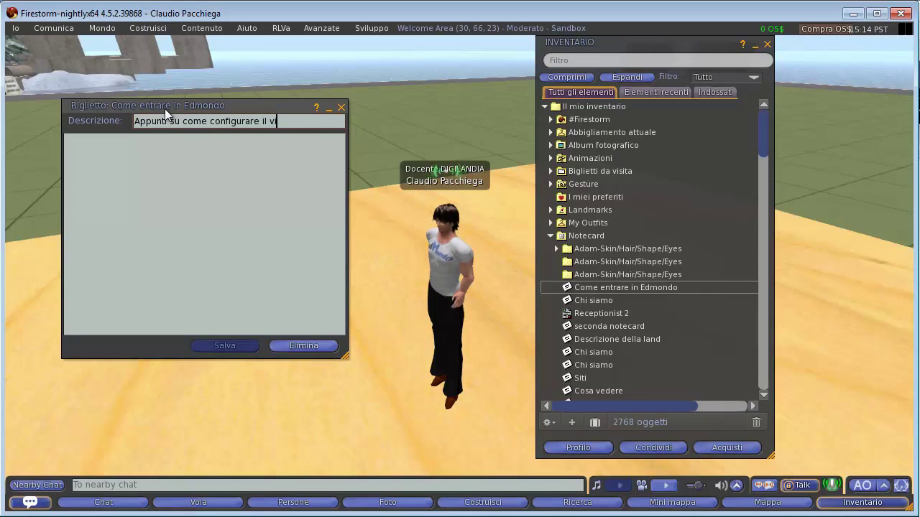
pyautogui.write('iewer')
pyautogui.click(166, 180)
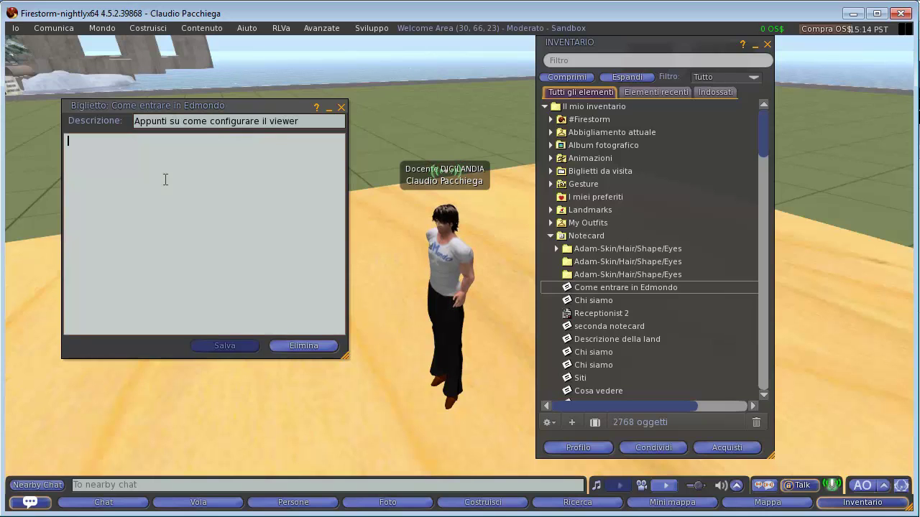
pyautogui.write('q')
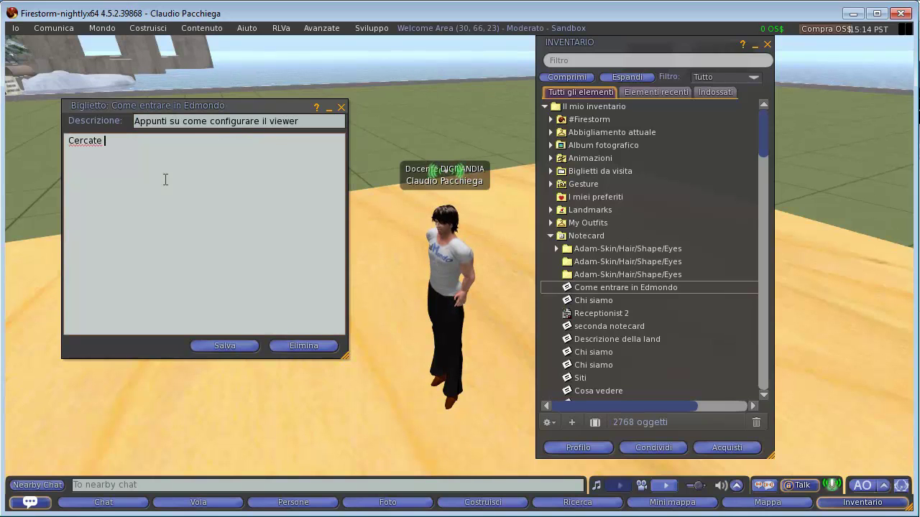
pyautogui.write('ercate su internet')
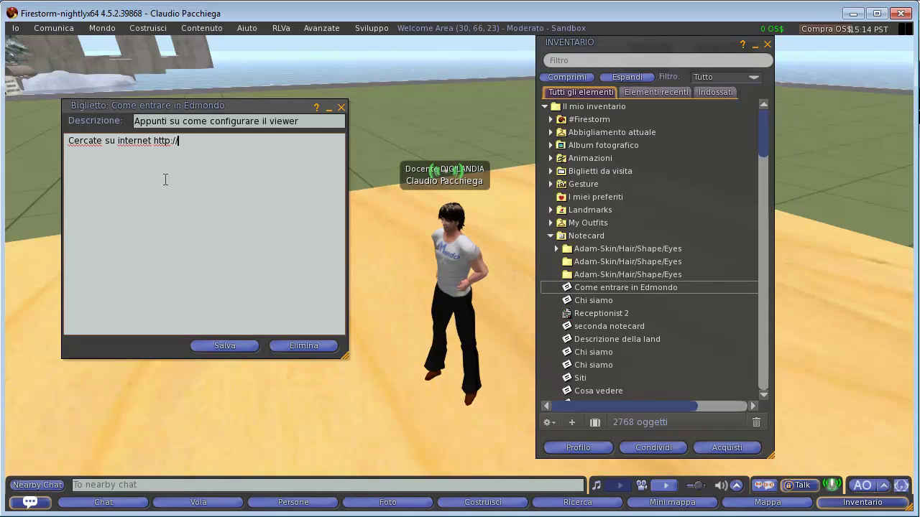
pyautogui.write(' http://e')
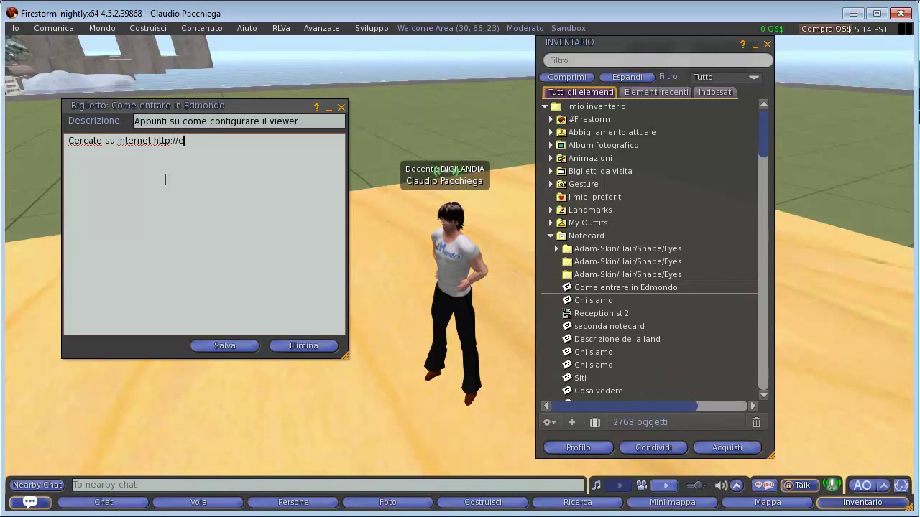
pyautogui.press('BackSpace')
pyautogui.write('ww')
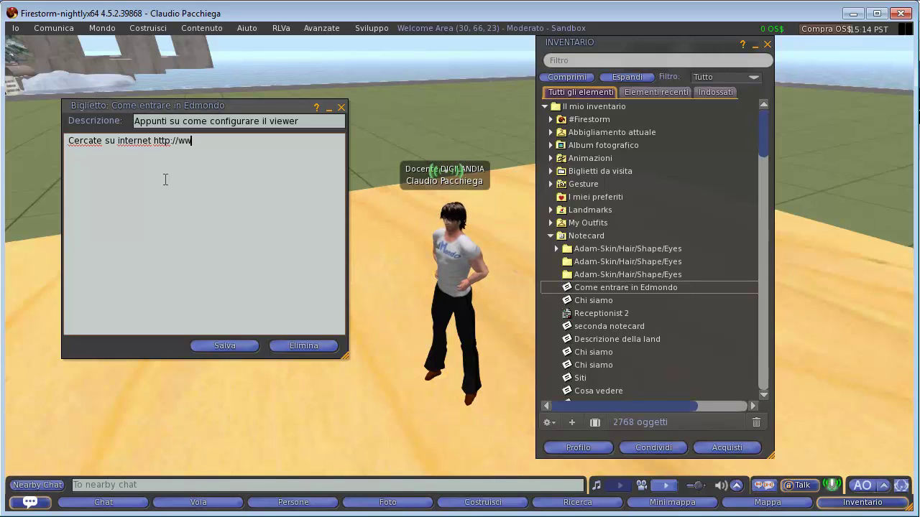
pyautogui.write('w.ed')
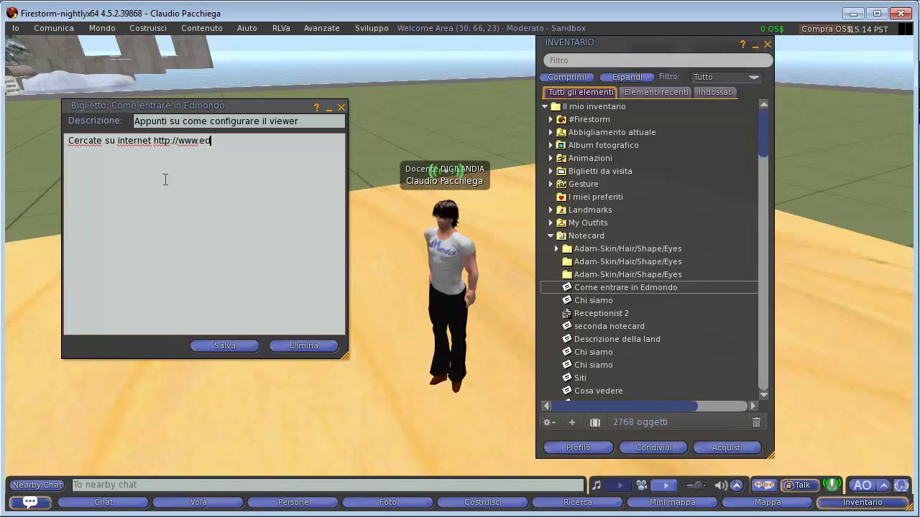
pyautogui.write('mondo.it')
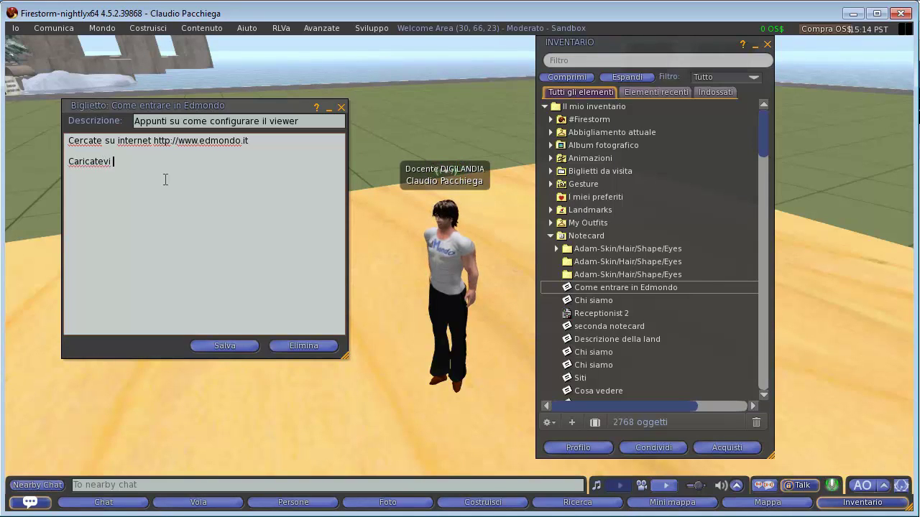
# Add the line "Caricatevi il viewer Imprudence che trovate qui:" below a blank line, and save and close the notecard.
pyautogui.write('il viewer Imprudenc')
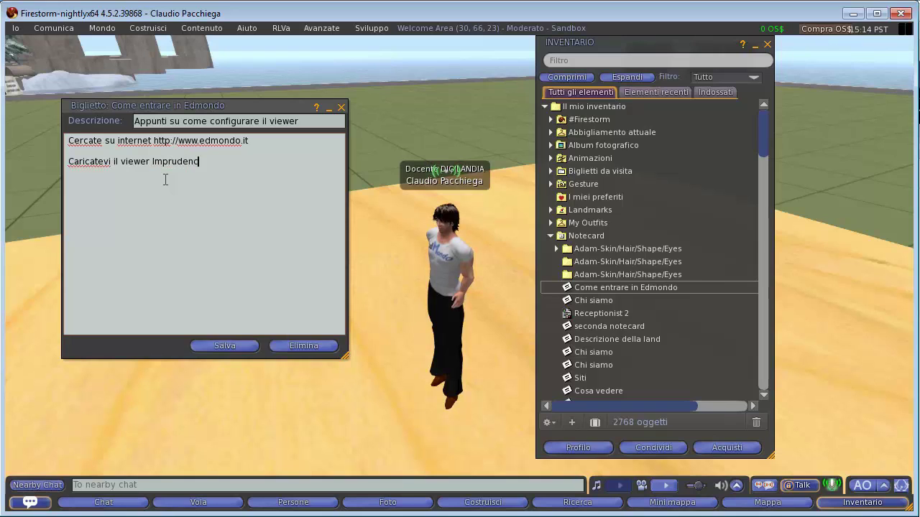
pyautogui.write('e che trovate o')
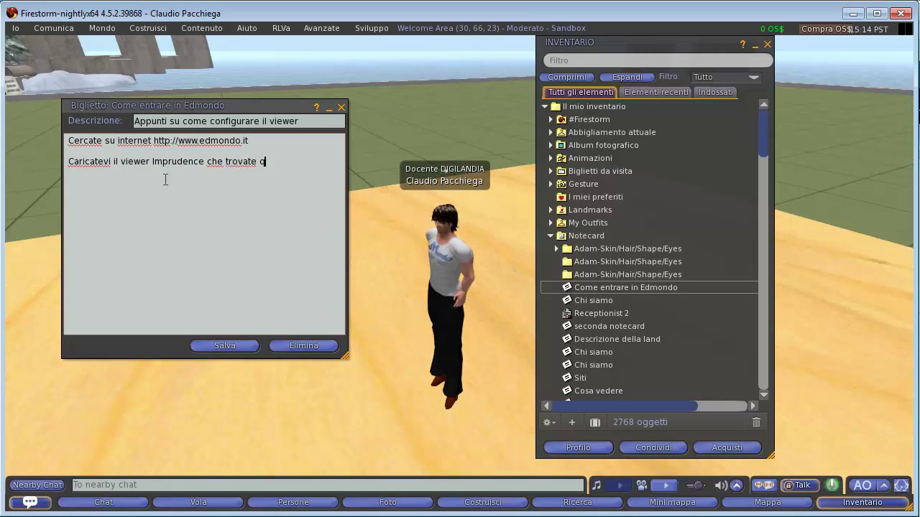
pyautogui.write('ui:')
pyautogui.press('Return')
pyautogui.press('Return')
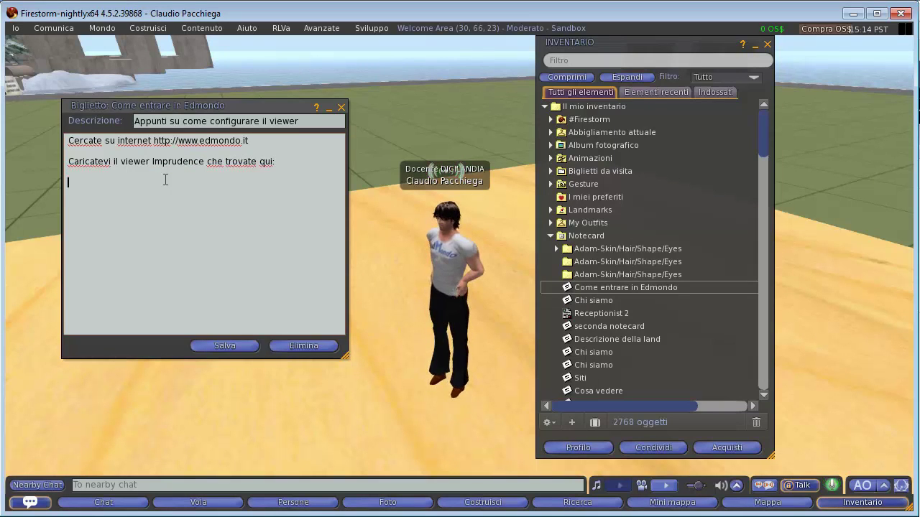
pyautogui.click(215, 344)
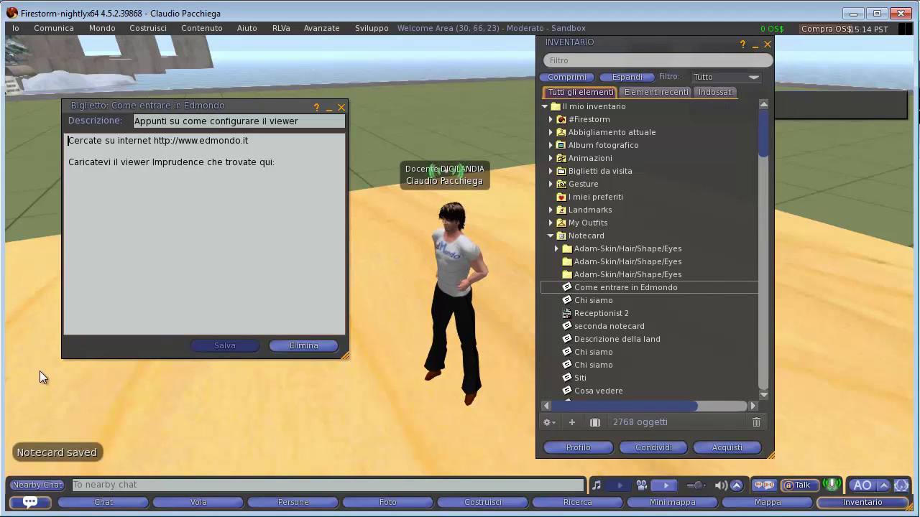
pyautogui.click(341, 107)
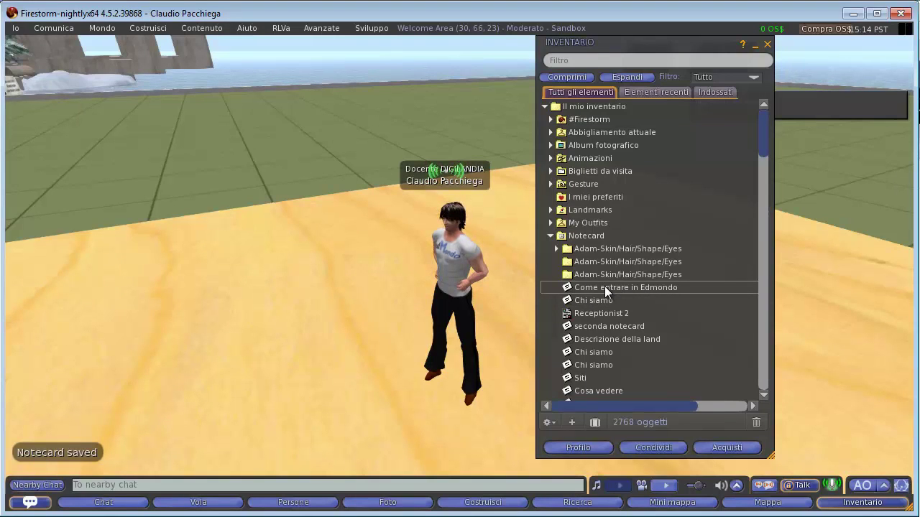
# Reopen the "Come entrare in Edmondo" notecard and add the line "Una foto del viewer è:" below the existing text.
pyautogui.doubleClick(546, 287)
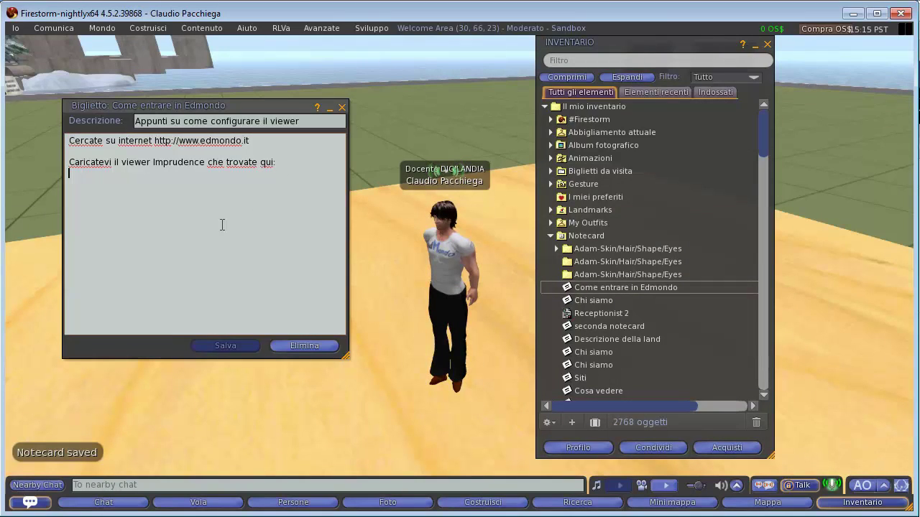
pyautogui.press('Return')
pyautogui.press('Return')
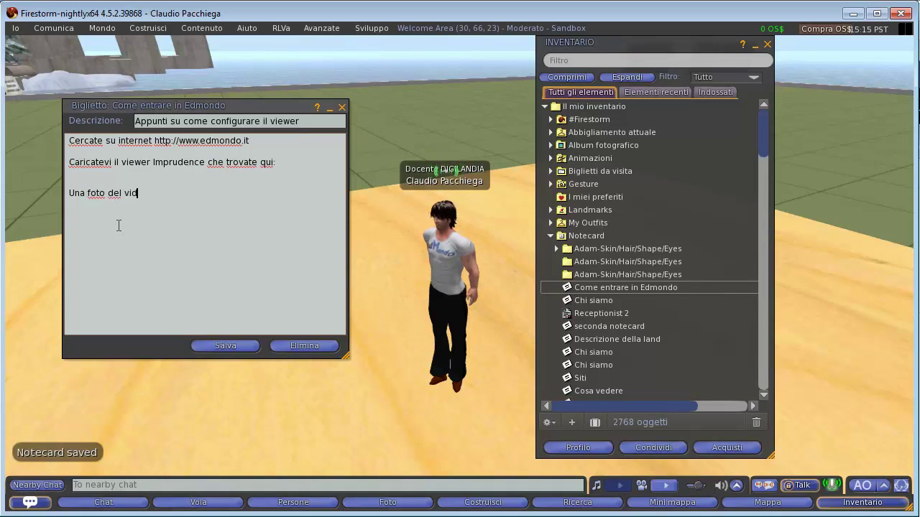
pyautogui.write('Una foto del viewer è:')
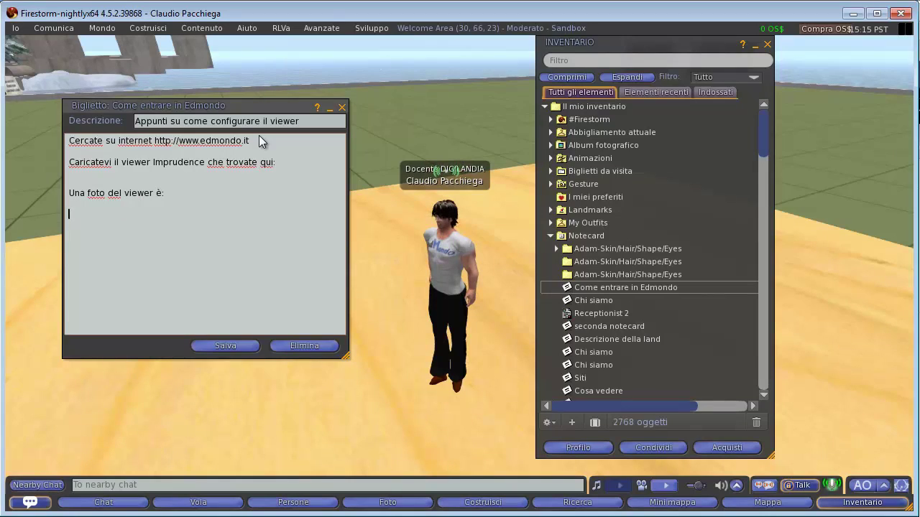
# Filter the inventory by Texture and attach the "Snapshot : Campus , Welcome Area (122, 121, 22)" image to the end of the notecard.
pyautogui.click(738, 77)
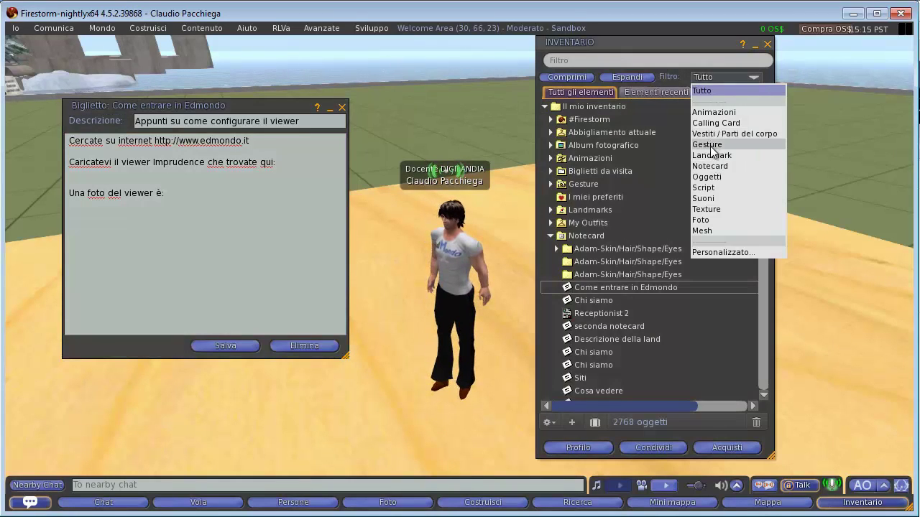
pyautogui.click(711, 209)
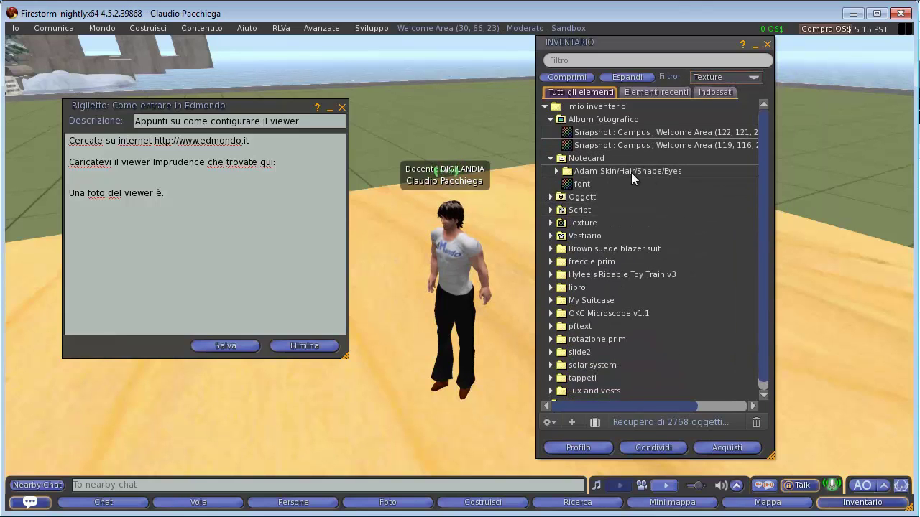
pyautogui.doubleClick(604, 131)
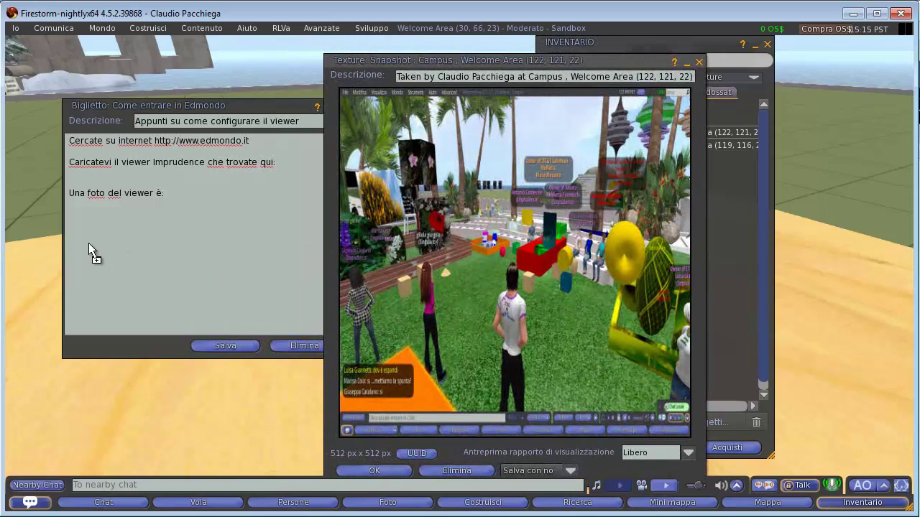
pyautogui.moveTo(89, 244); pyautogui.dragTo(93, 234)
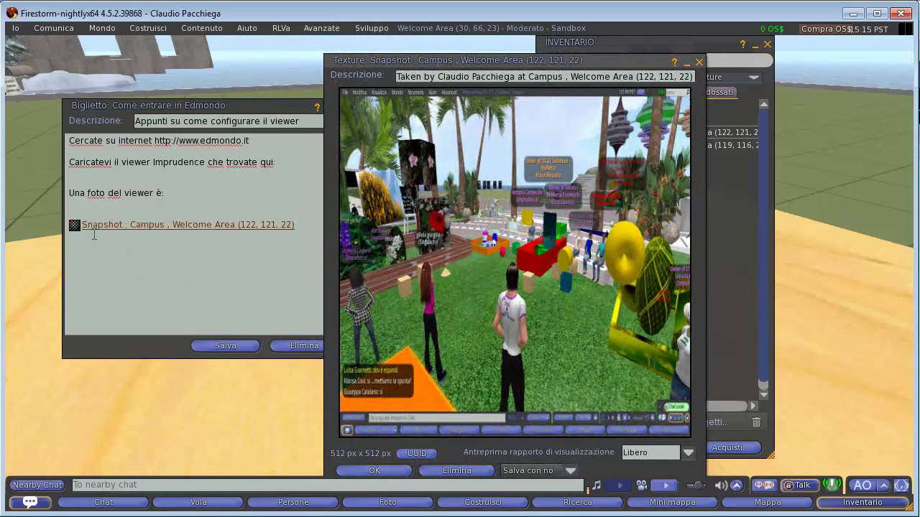
pyautogui.click(699, 63)
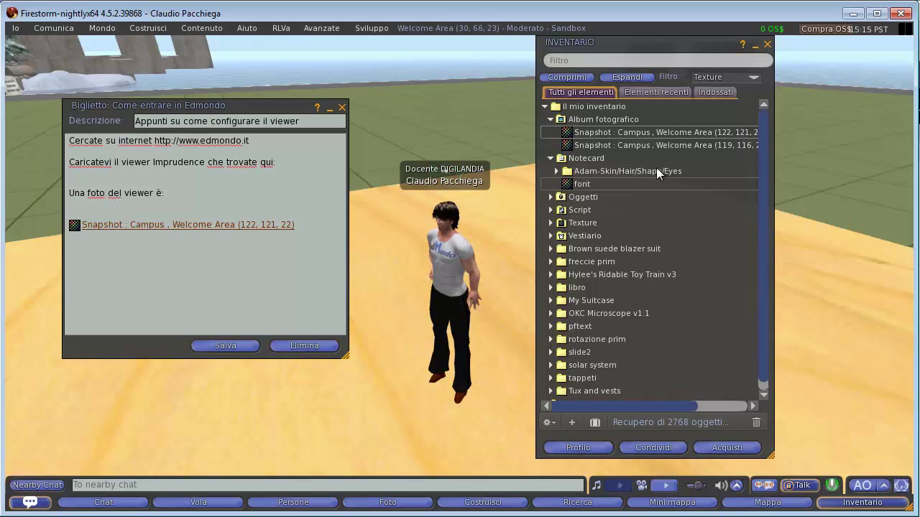
# Filter the inventory by Landmark.
pyautogui.moveTo(764, 174); pyautogui.dragTo(763, 227)
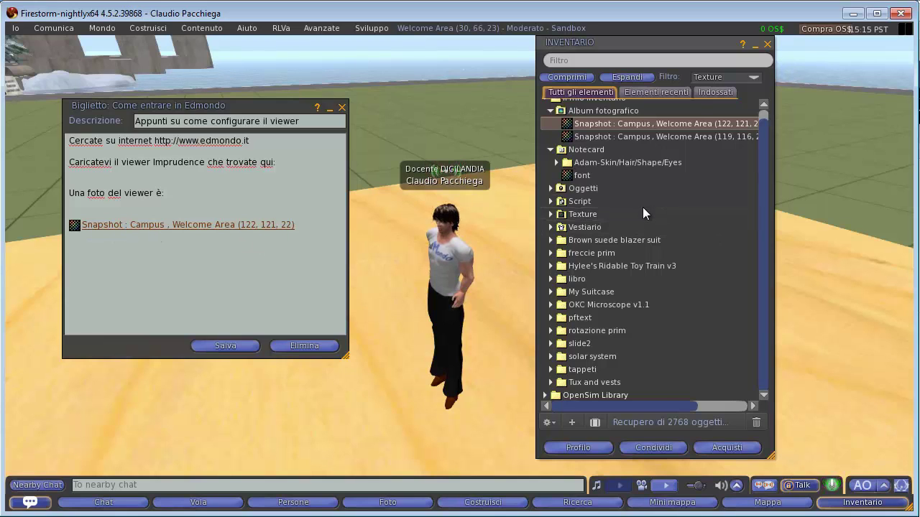
pyautogui.click(725, 75)
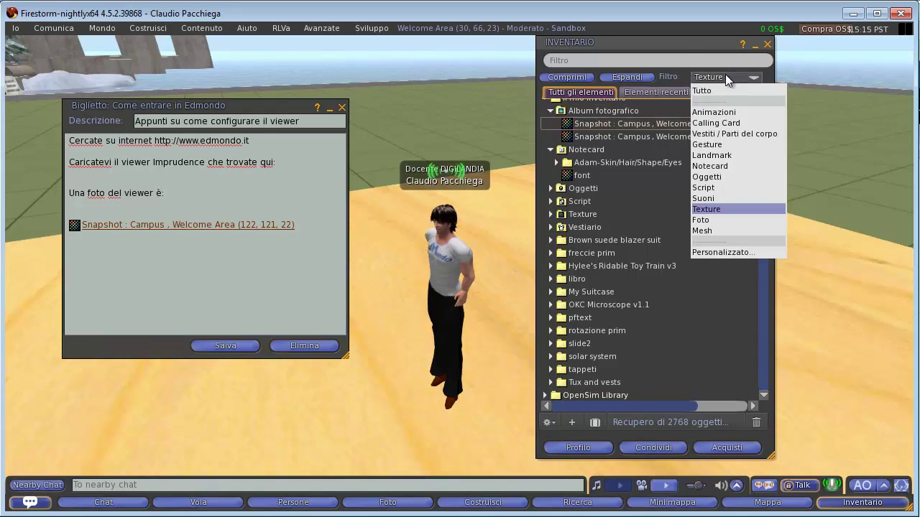
pyautogui.click(722, 155)
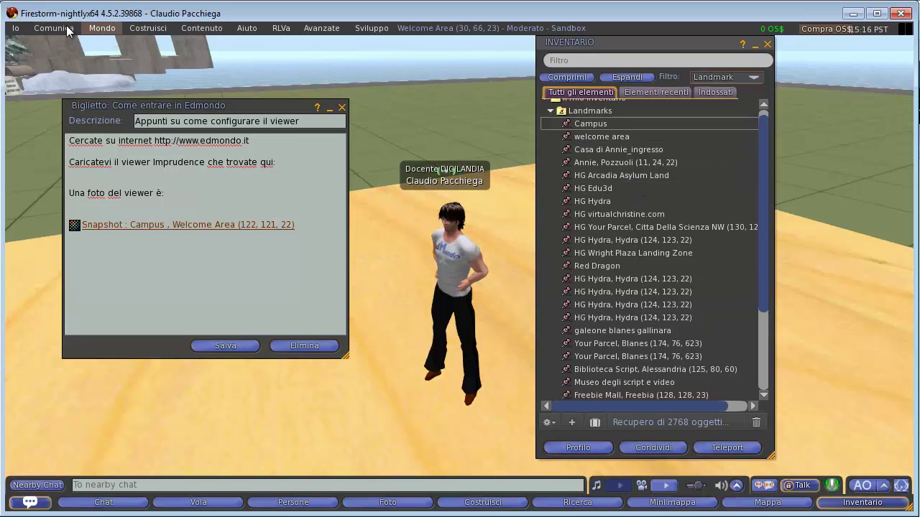
# Create a landmark for the current location and move its window clear of the inventory.
pyautogui.click(101, 29)
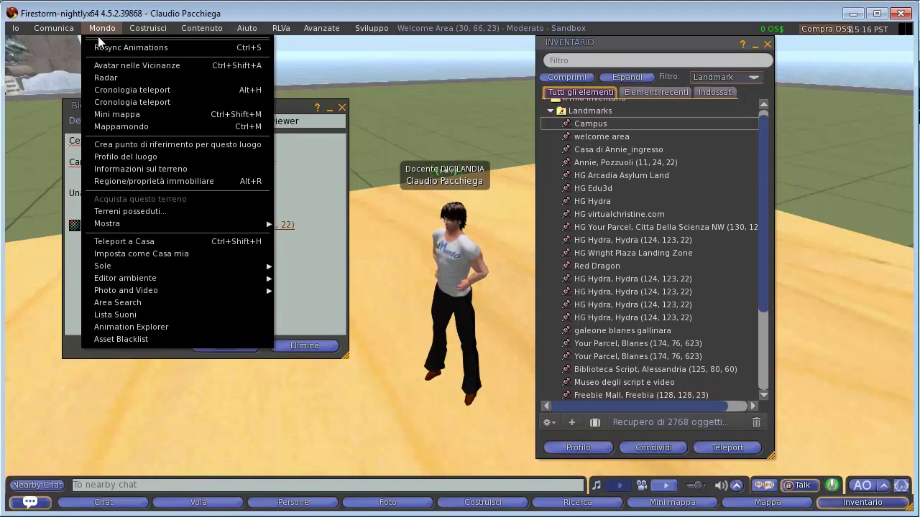
pyautogui.click(133, 144)
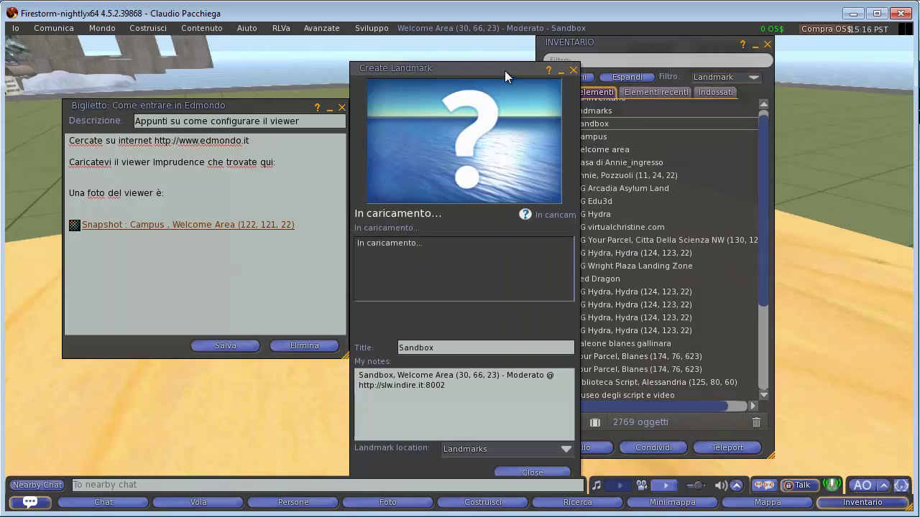
pyautogui.moveTo(504, 71); pyautogui.dragTo(429, 62)
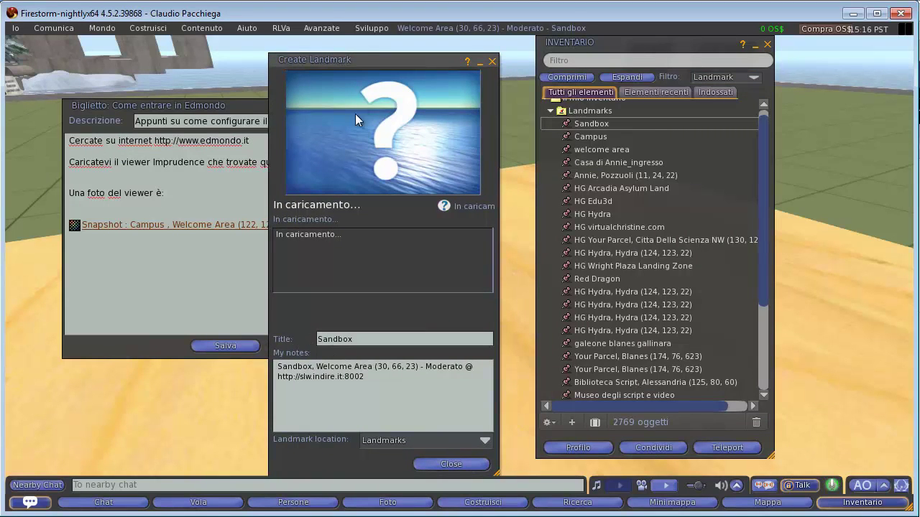
pyautogui.moveTo(363, 62); pyautogui.dragTo(369, 45)
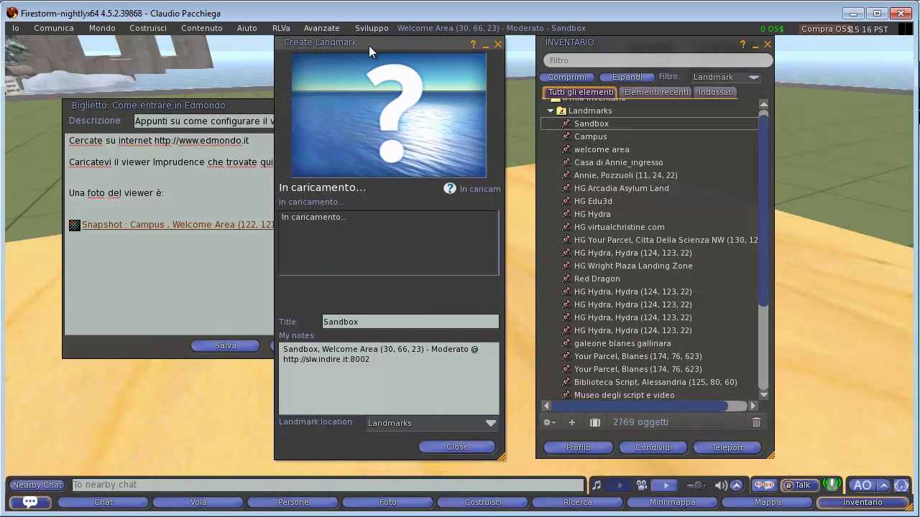
# Title the new landmark "Sandbox della welcome area", save it and close its window.
pyautogui.click(382, 320)
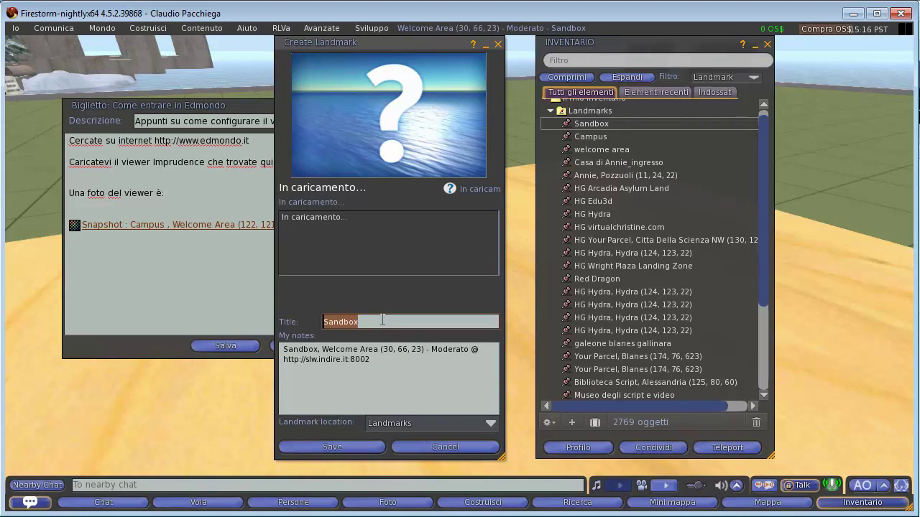
pyautogui.write('Sandbox del')
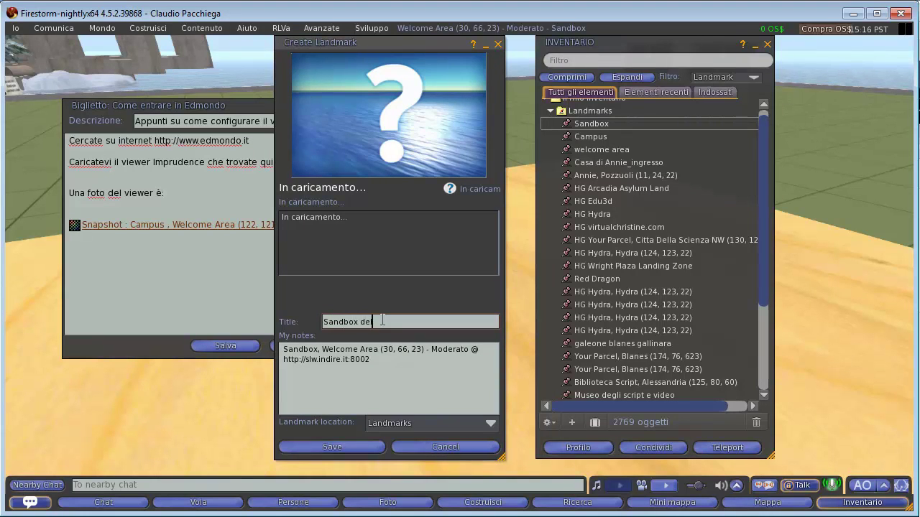
pyautogui.write('la welcome area')
pyautogui.press('Tab')
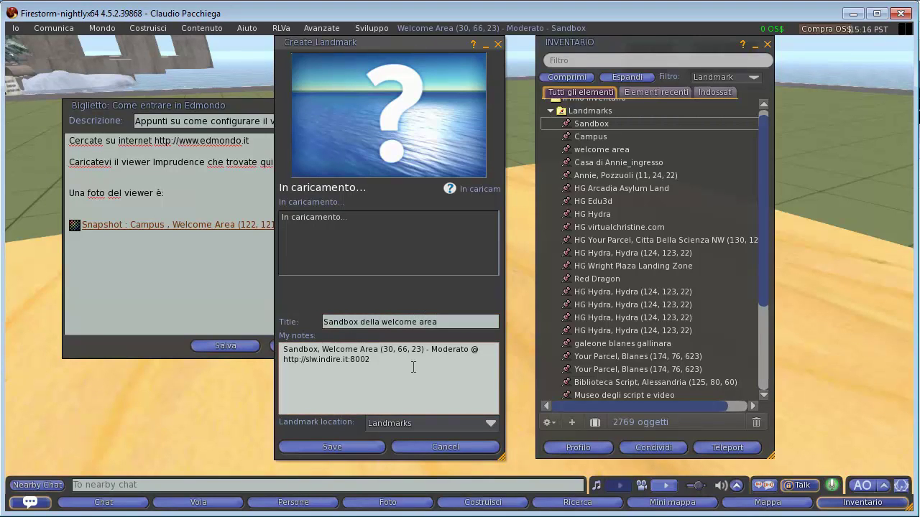
pyautogui.click(349, 445)
pyautogui.click(616, 122)
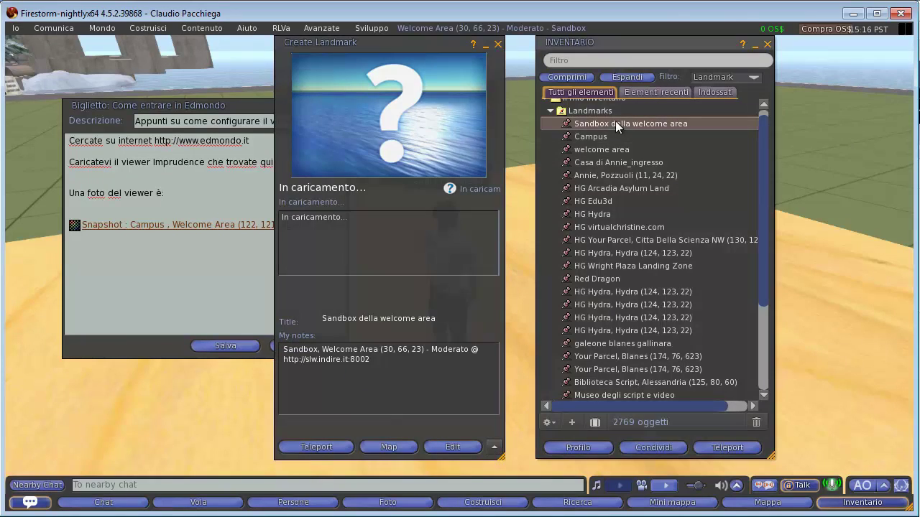
pyautogui.click(497, 44)
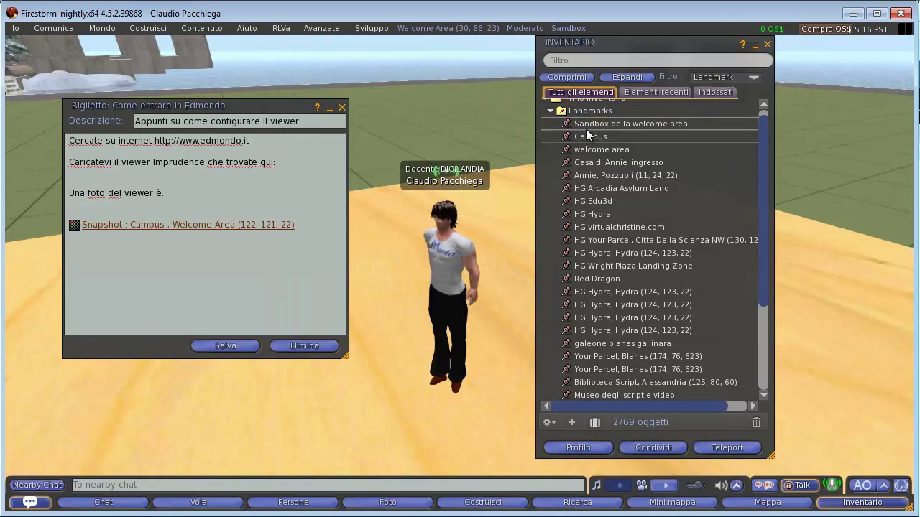
# Attach the "Sandbox della welcome area" landmark below the snapshot link in the notecard and save the notecard.
pyautogui.moveTo(593, 122); pyautogui.dragTo(90, 269)
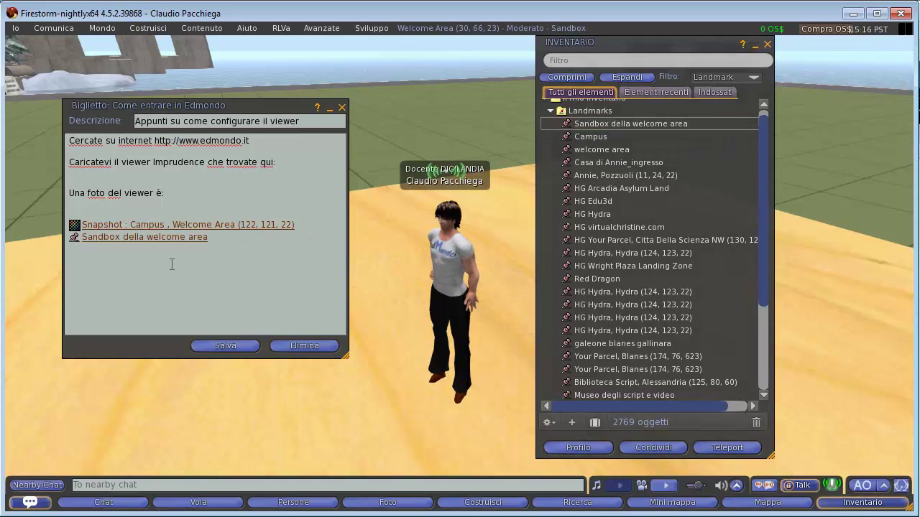
pyautogui.click(305, 225)
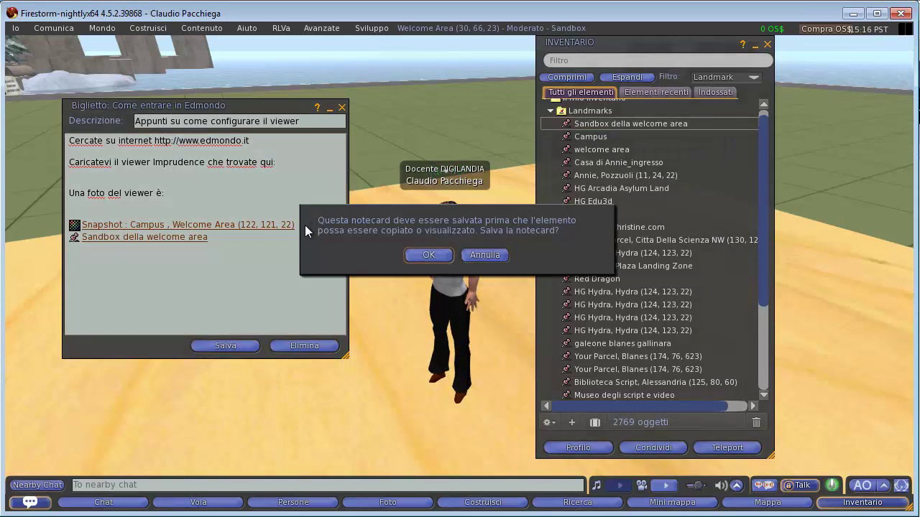
pyautogui.click(431, 252)
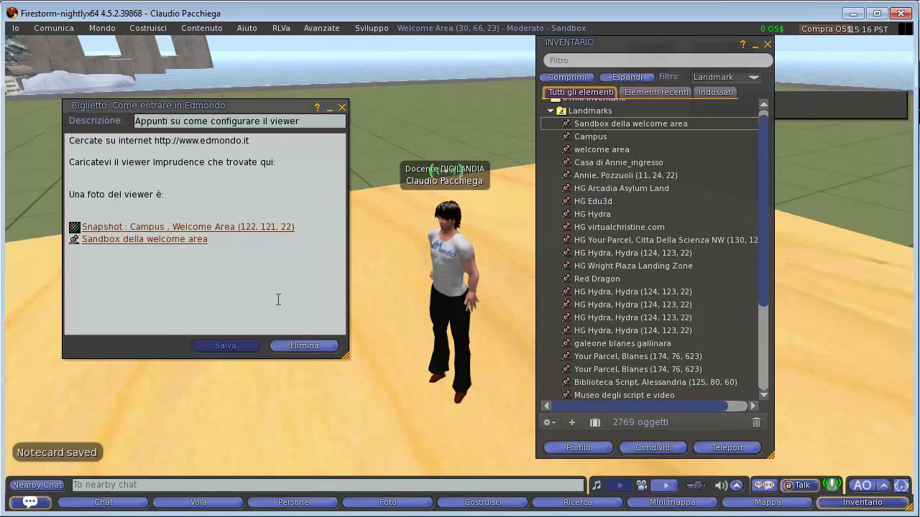
# Preview the snapshot attached to the notecard and close the preview.
pyautogui.click(288, 227)
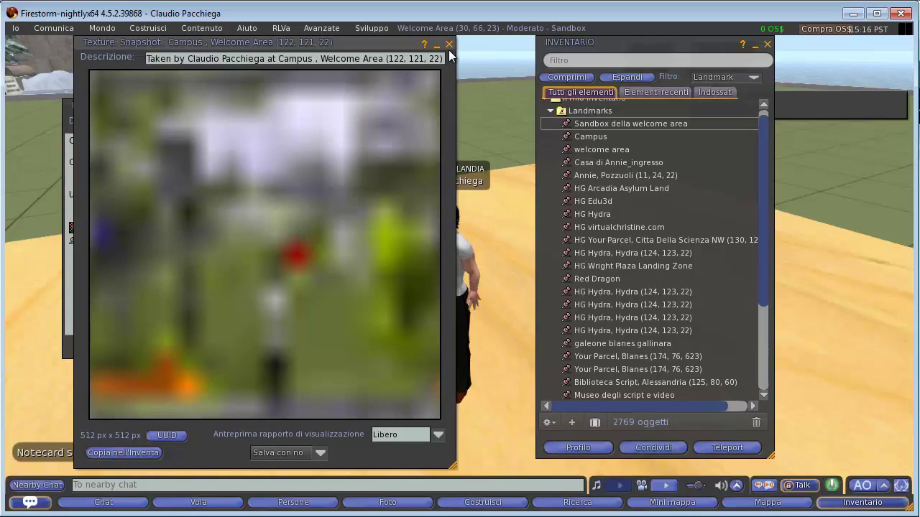
pyautogui.click(449, 45)
pyautogui.click(305, 228)
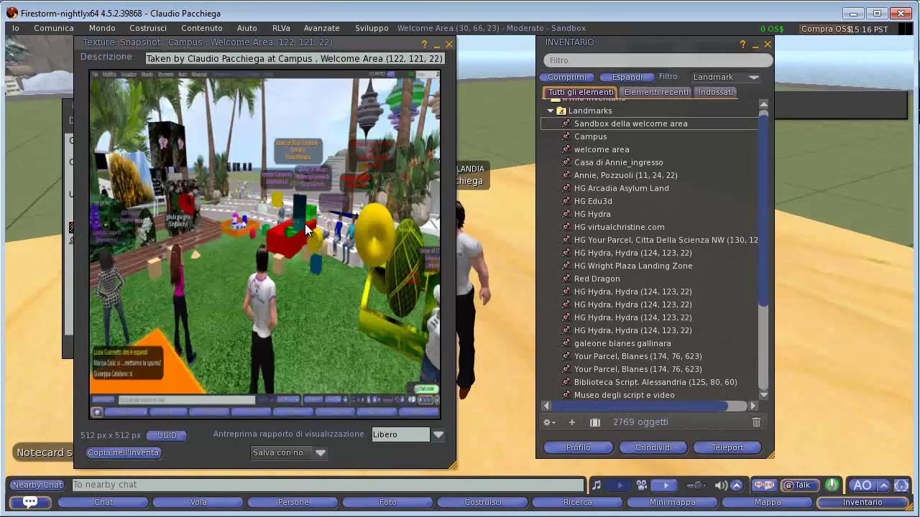
pyautogui.click(449, 45)
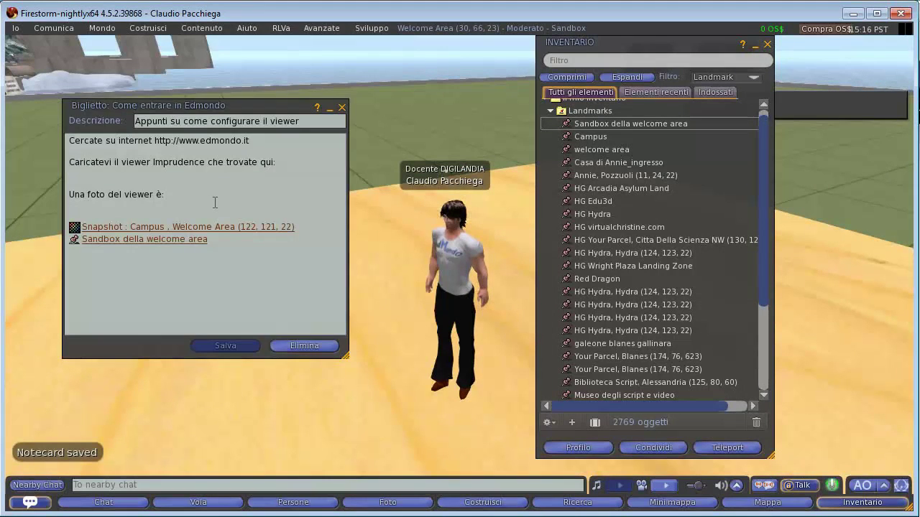
# Add the caption "Foto del campus:" directly above the snapshot link in the notecard.
pyautogui.click(215, 202)
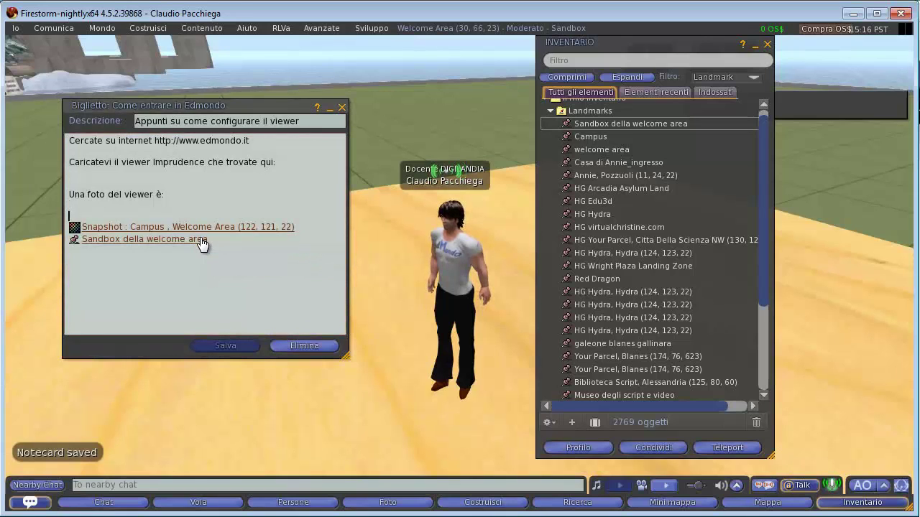
pyautogui.write('Foto ')
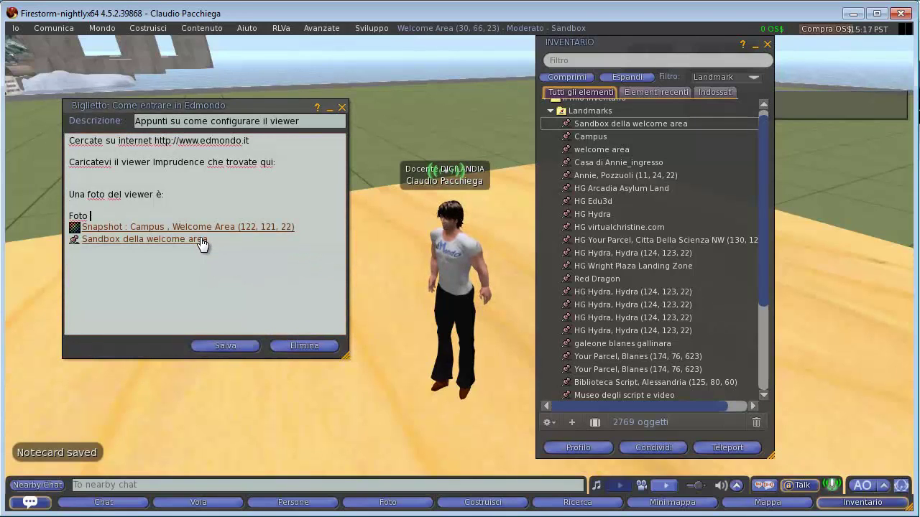
pyautogui.write('del campus')
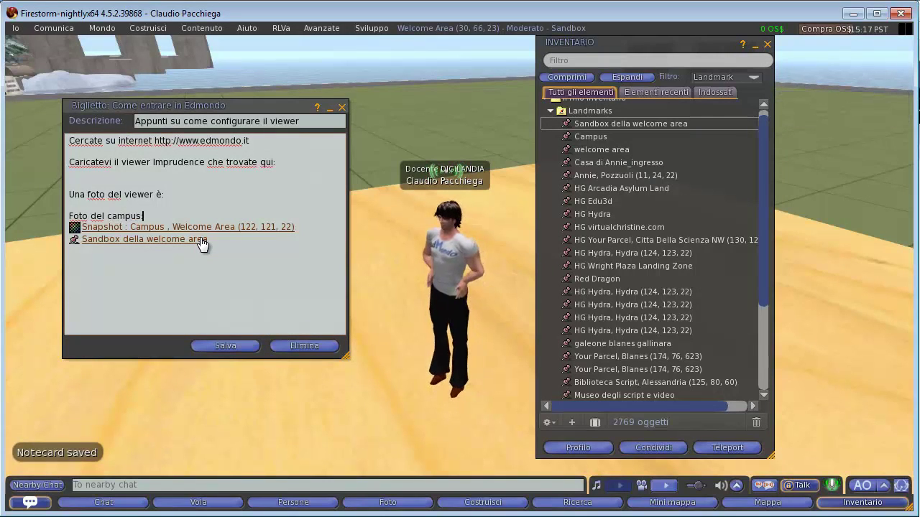
pyautogui.write(':')
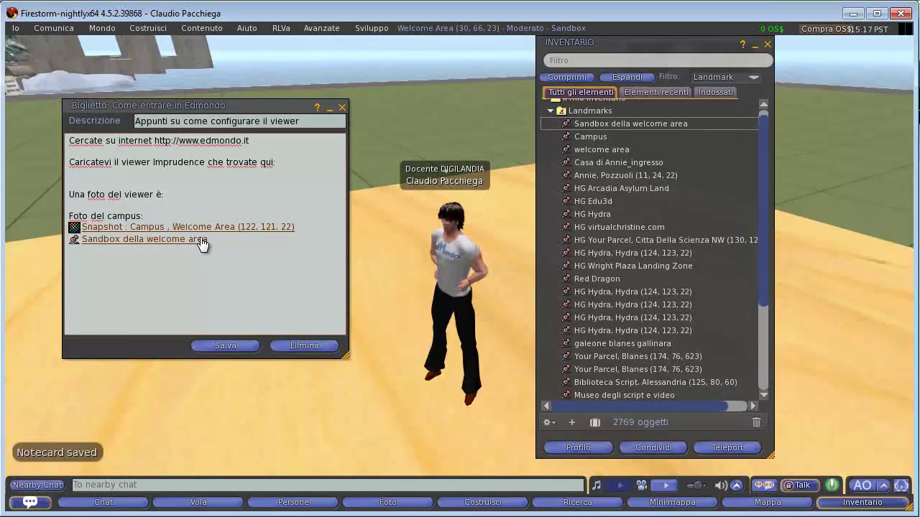
# Add the caption "Landmark:" on its own line above the landmark link, then save and close the notecard.
pyautogui.click(201, 238)
pyautogui.press('Return')
pyautogui.press('Return')
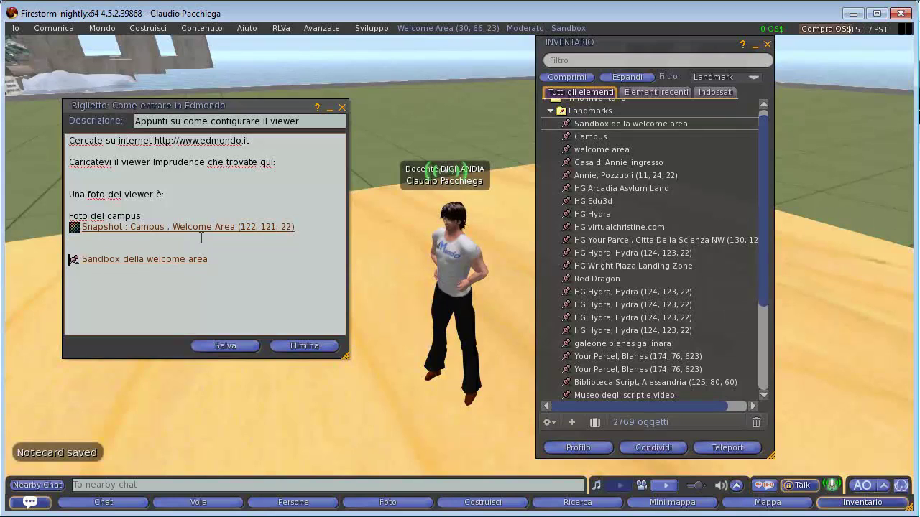
pyautogui.write('L')
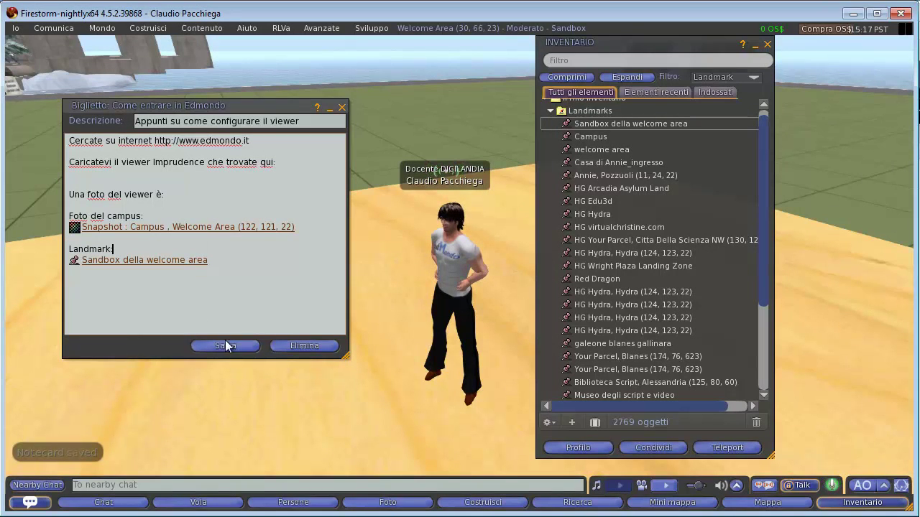
pyautogui.write('andmark')
pyautogui.click(225, 343)
pyautogui.click(342, 107)
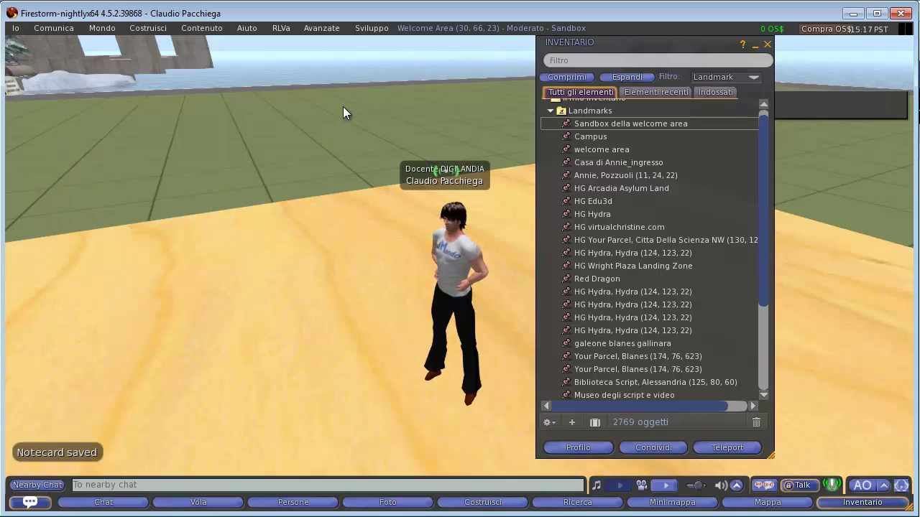
# Move the inventory window aside and open the white cube near the avatar for editing.
pyautogui.moveTo(669, 42); pyautogui.dragTo(201, 59)
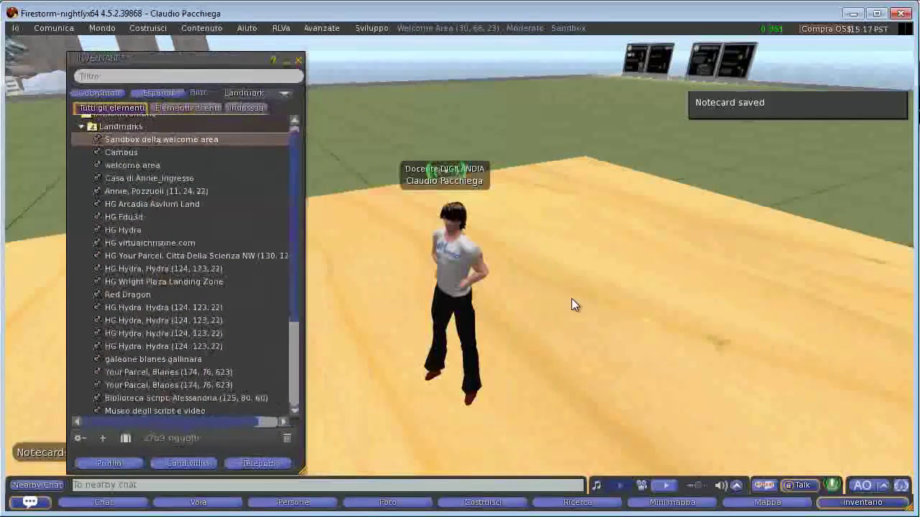
pyautogui.scroll(-5, 462, 273)
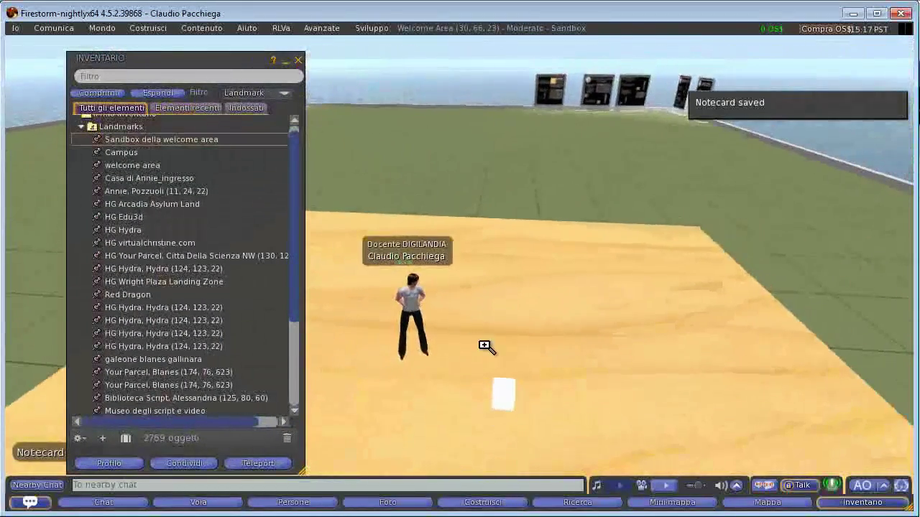
pyautogui.scroll(5, 460, 273)
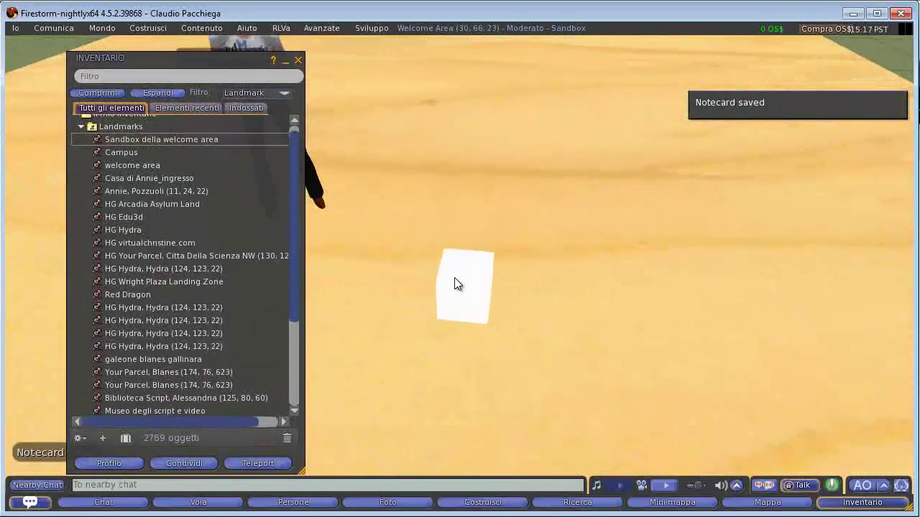
pyautogui.rightClick(455, 279)
pyautogui.click(490, 317)
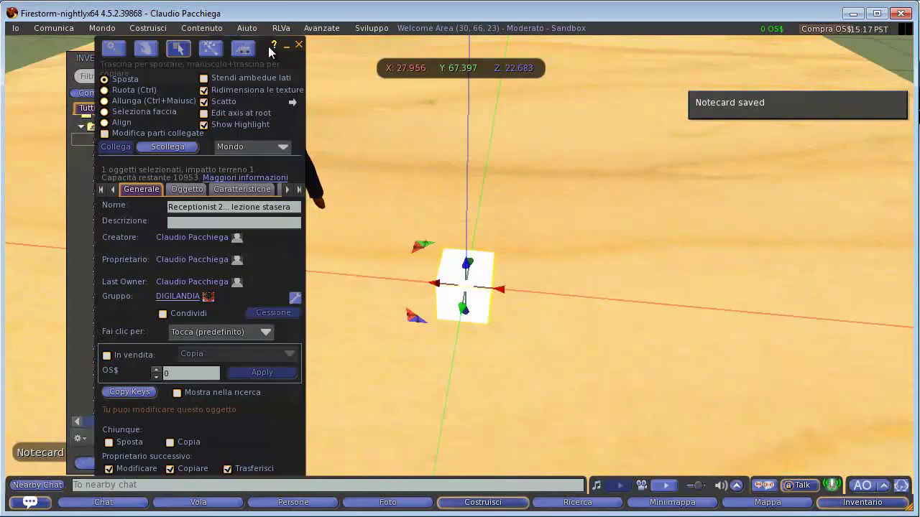
# Move the cube's edit window clear of the inventory and display the cube's contents.
pyautogui.moveTo(269, 51); pyautogui.dragTo(731, 92)
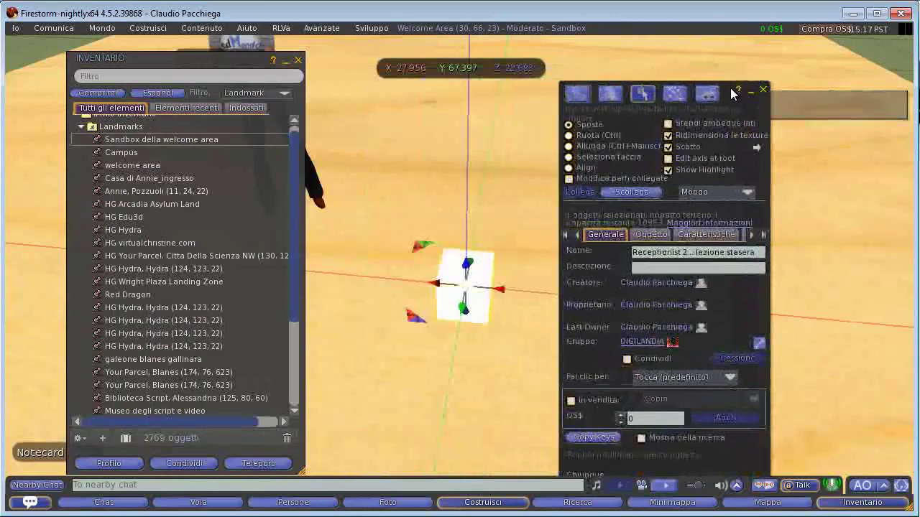
pyautogui.click(762, 234)
pyautogui.click(762, 234)
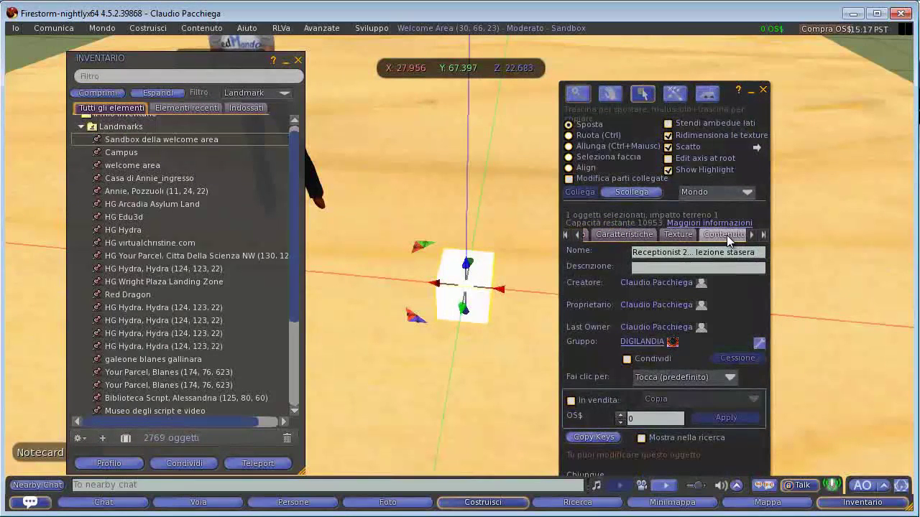
pyautogui.click(724, 234)
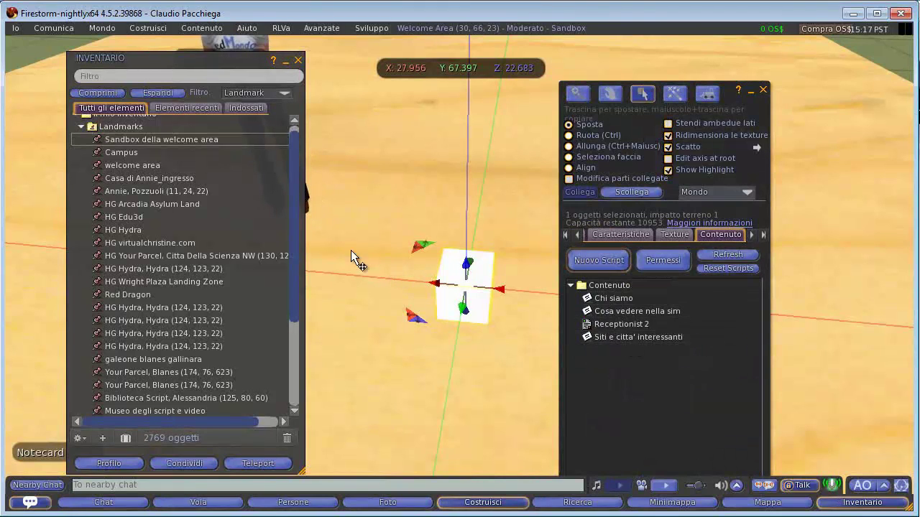
# Find the "Come entrare in Edmondo" notecard among the recent inventory items, open it to check its text and close it.
pyautogui.click(293, 161)
pyautogui.moveTo(292, 161); pyautogui.dragTo(293, 148)
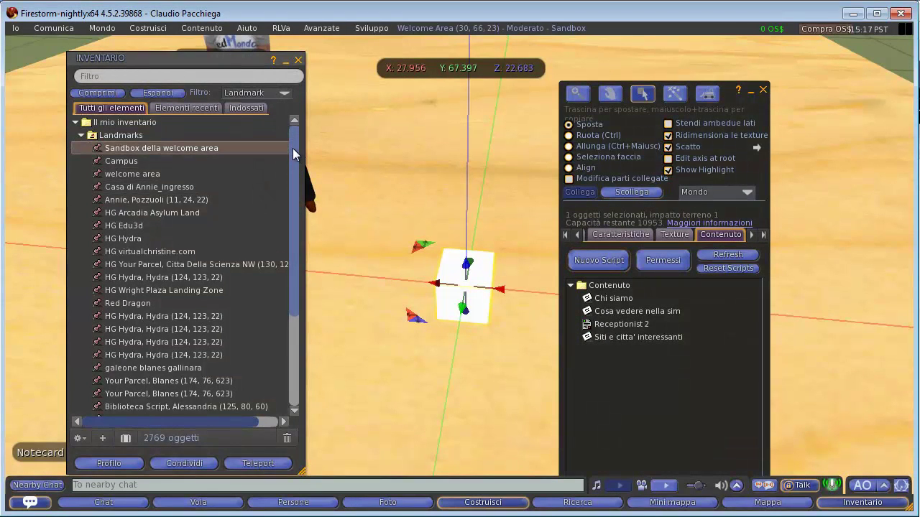
pyautogui.click(187, 108)
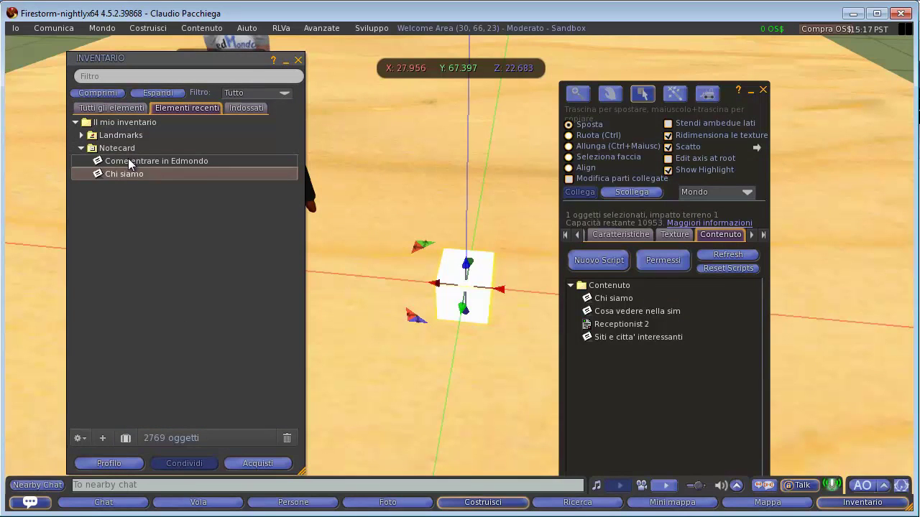
pyautogui.click(130, 161)
pyautogui.doubleClick(130, 161)
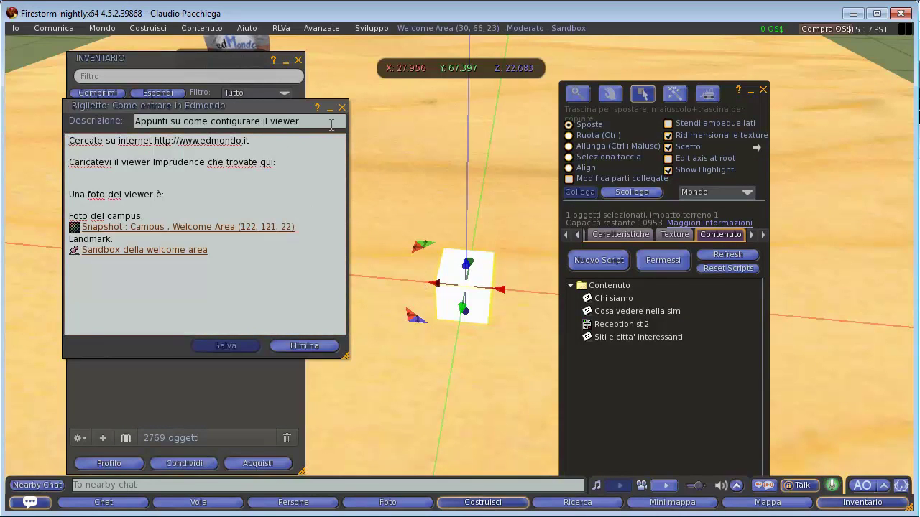
pyautogui.click(342, 107)
# Add the "Come entrare in Edmondo" notecard to the cube's contents and close the inventory and edit windows.
pyautogui.moveTo(130, 159); pyautogui.dragTo(517, 340)
pyautogui.moveTo(612, 368); pyautogui.dragTo(613, 368)
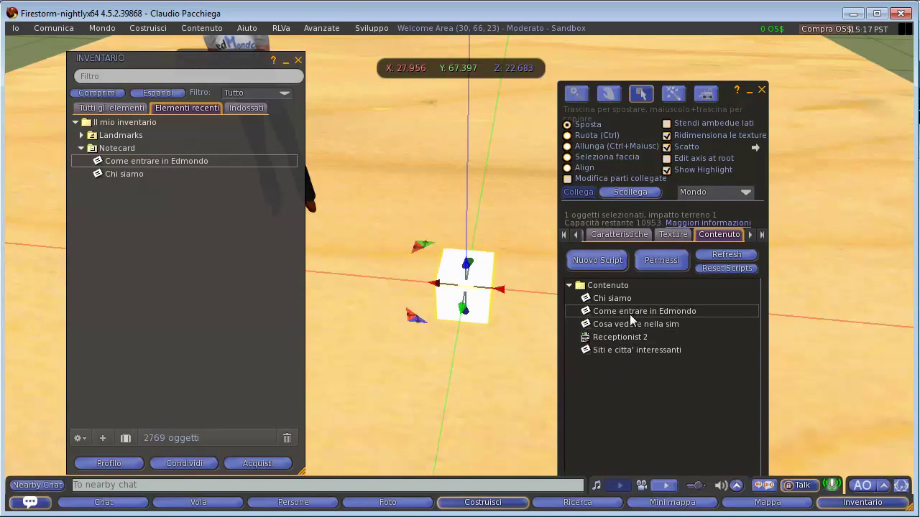
pyautogui.click(298, 61)
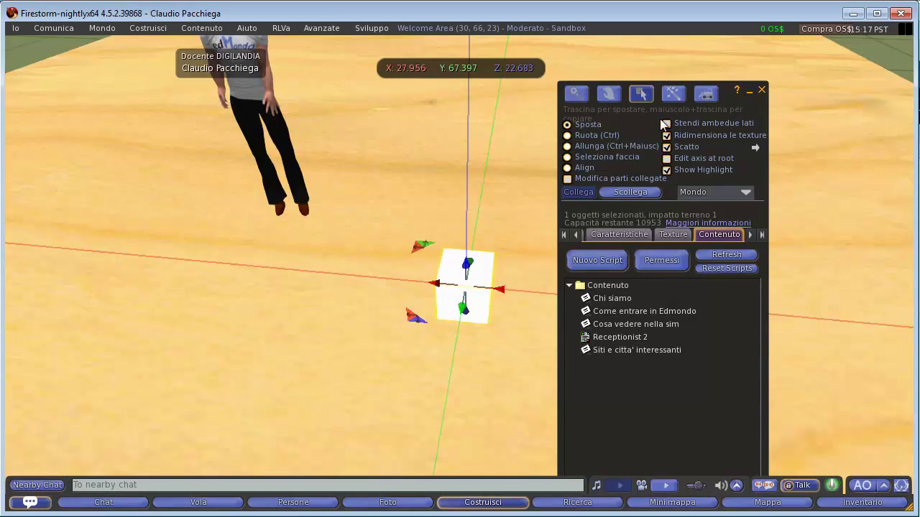
pyautogui.click(761, 92)
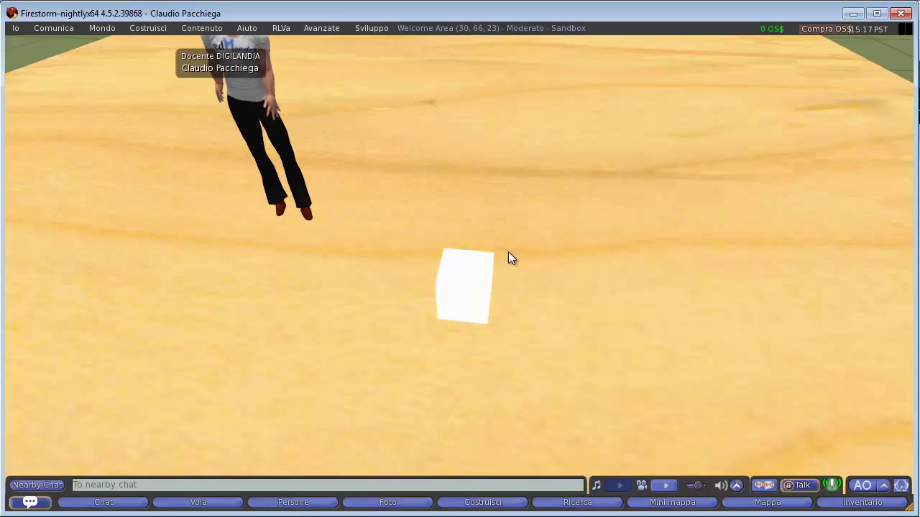
# Touch the white cube, request option 2 "Come entrare in Edmondo" from its dialog and move the received notecard beside the notification.
pyautogui.moveTo(487, 299); pyautogui.dragTo(462, 281)
pyautogui.click(460, 278)
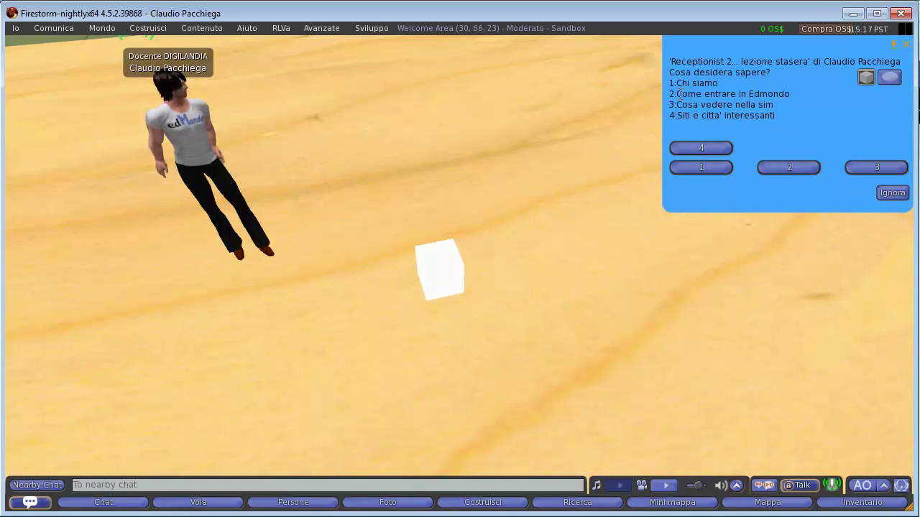
pyautogui.moveTo(682, 90); pyautogui.dragTo(792, 93)
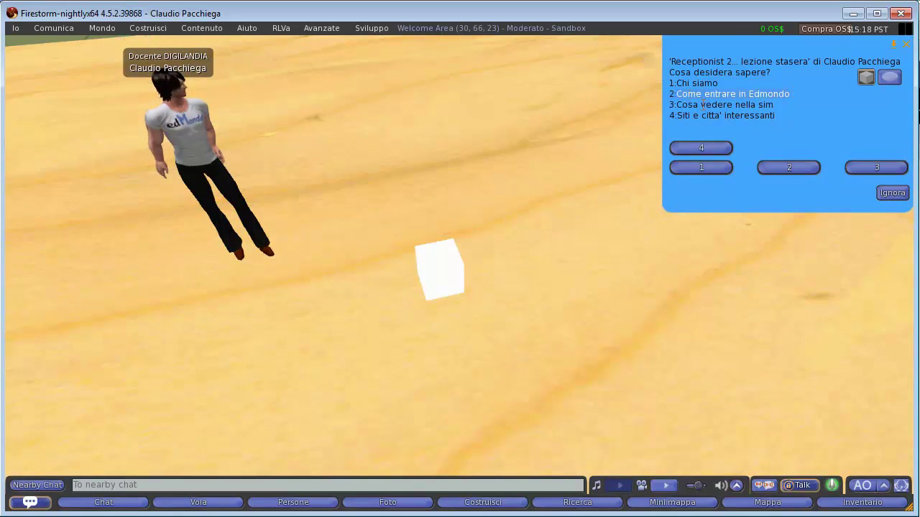
pyautogui.click(789, 166)
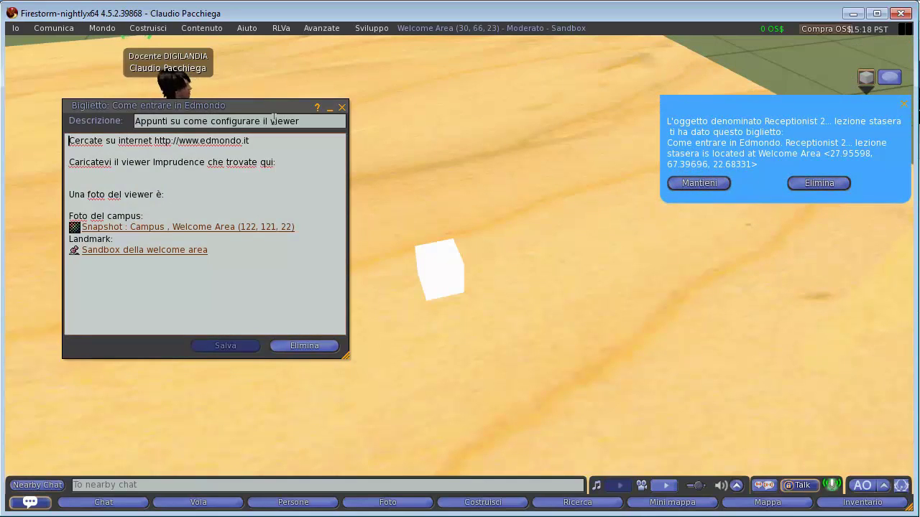
pyautogui.moveTo(249, 108); pyautogui.dragTo(523, 80)
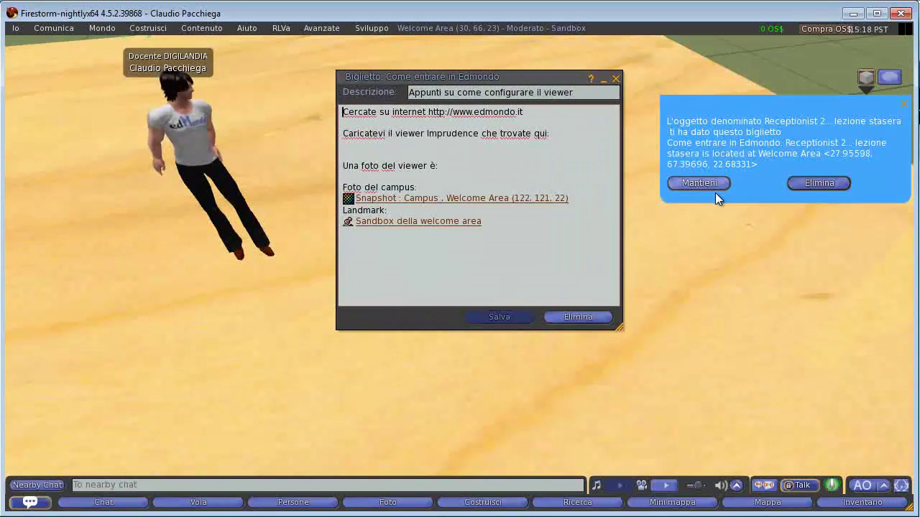
# Decline the notecard offered by the receptionist cube and delete the open "Come entrare in Edmondo" notecard.
pyautogui.click(817, 183)
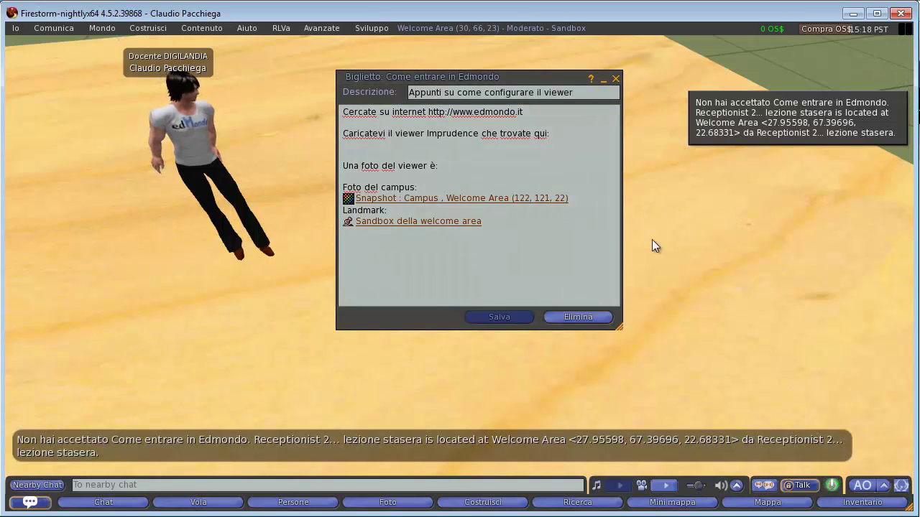
pyautogui.click(458, 83)
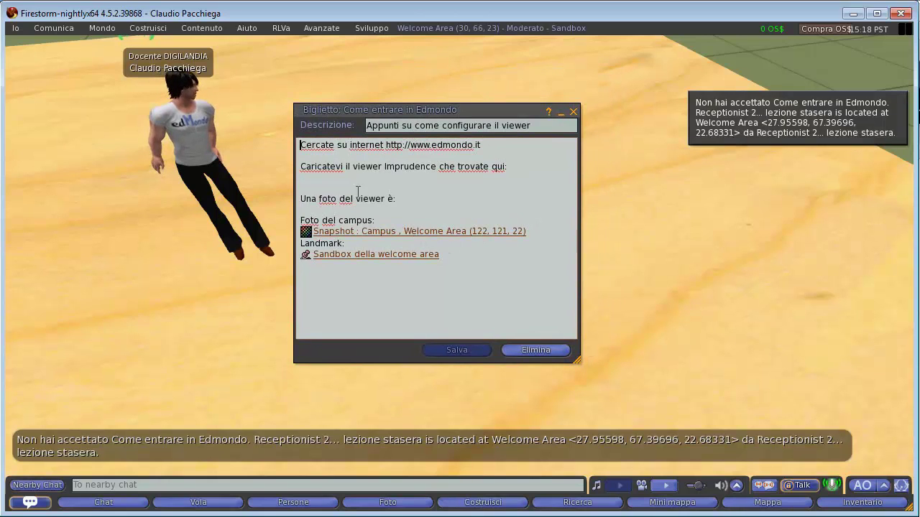
pyautogui.moveTo(373, 110); pyautogui.dragTo(299, 97)
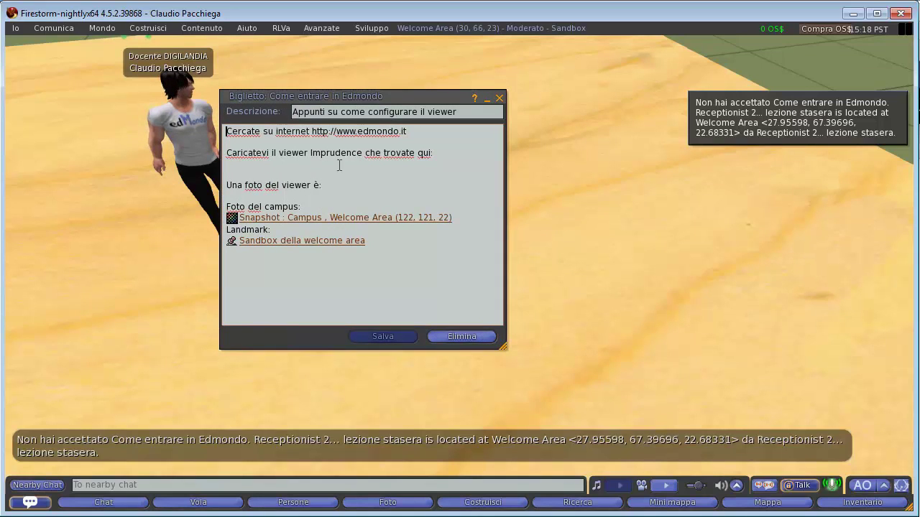
pyautogui.moveTo(343, 99); pyautogui.dragTo(389, 93)
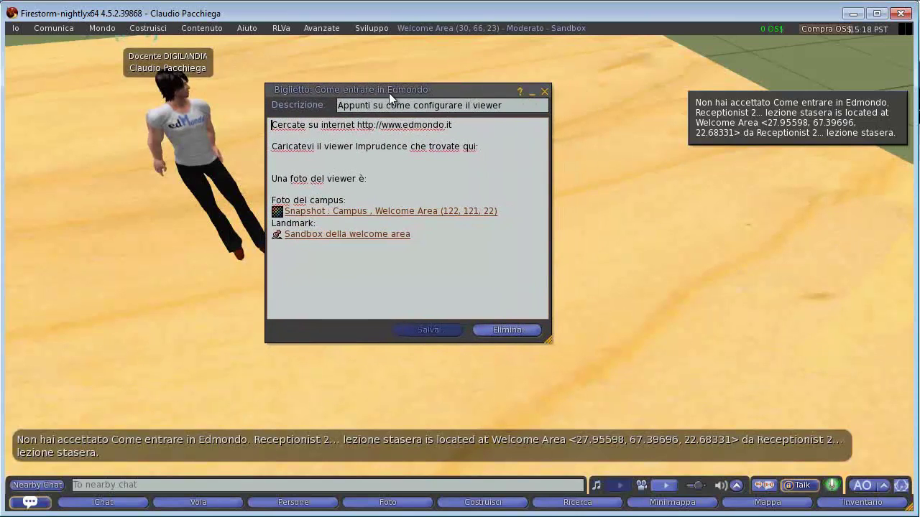
pyautogui.click(507, 329)
pyautogui.click(438, 251)
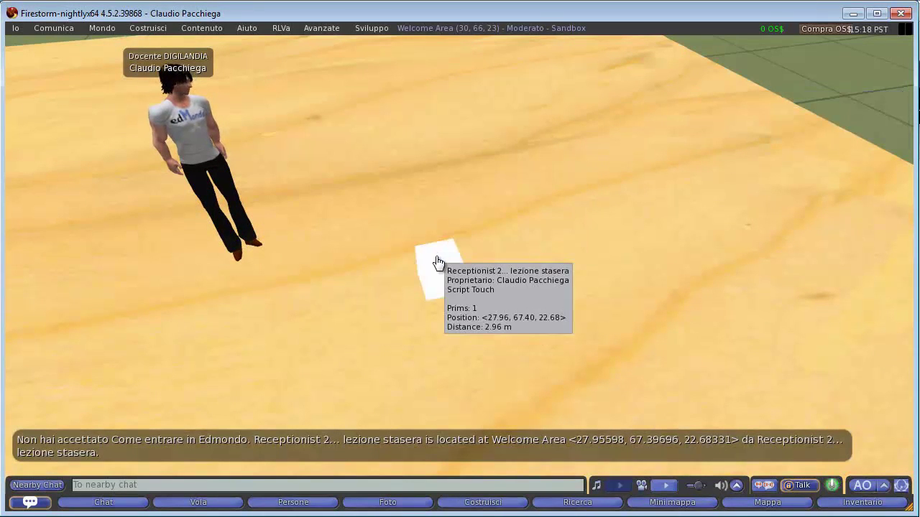
# Touch the cube, request option 2 "Come entrare in Edmondo", keep the offered notecard and close its window.
pyautogui.click(438, 264)
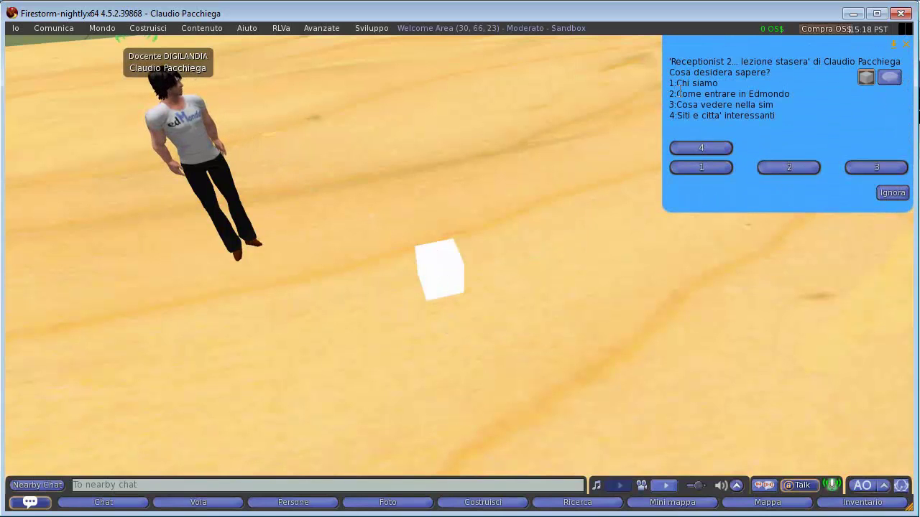
pyautogui.click(787, 168)
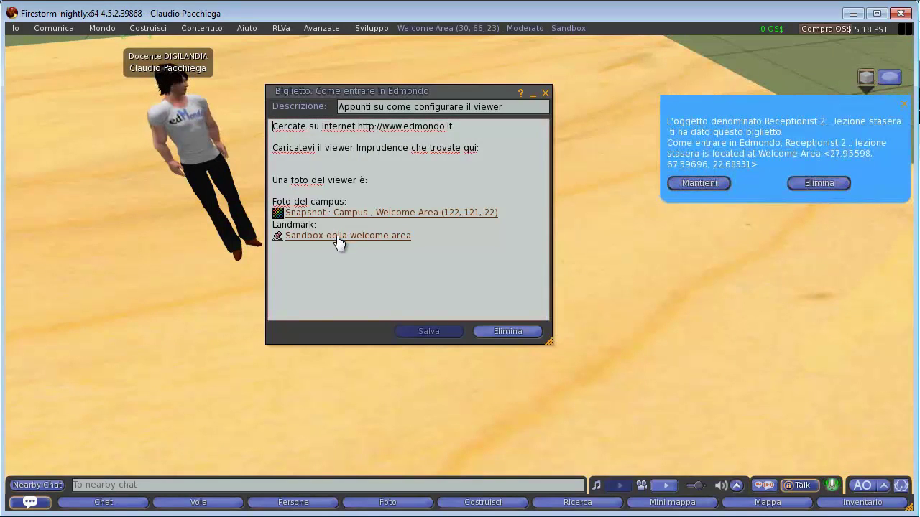
pyautogui.click(707, 183)
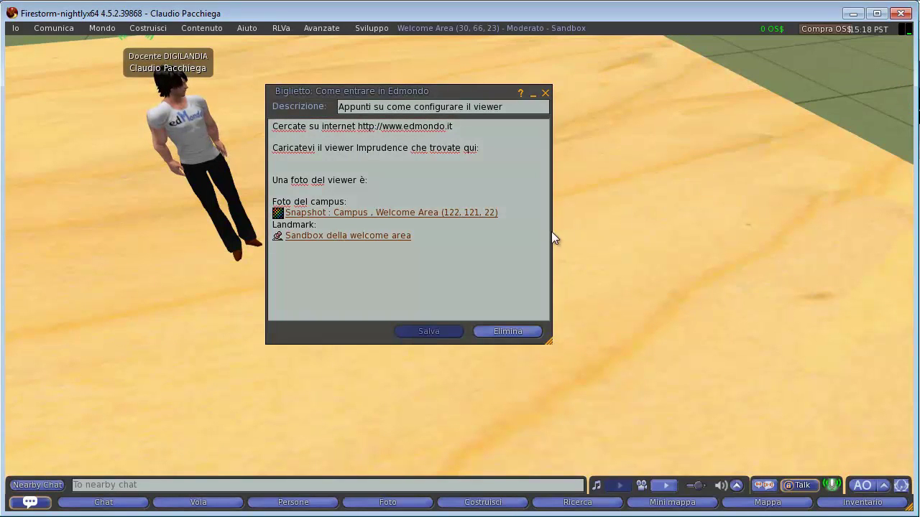
pyautogui.click(546, 93)
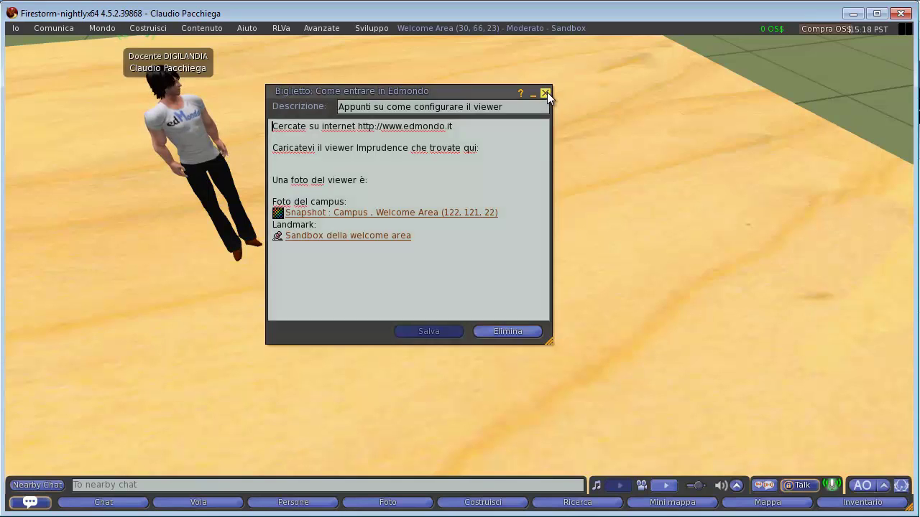
pyautogui.click(546, 92)
# Open the inventory's recent items and delete the lower of the two "Come entrare in Edmondo" notecards, confirming the deletion.
pyautogui.hotkey('ctrl', 'i')
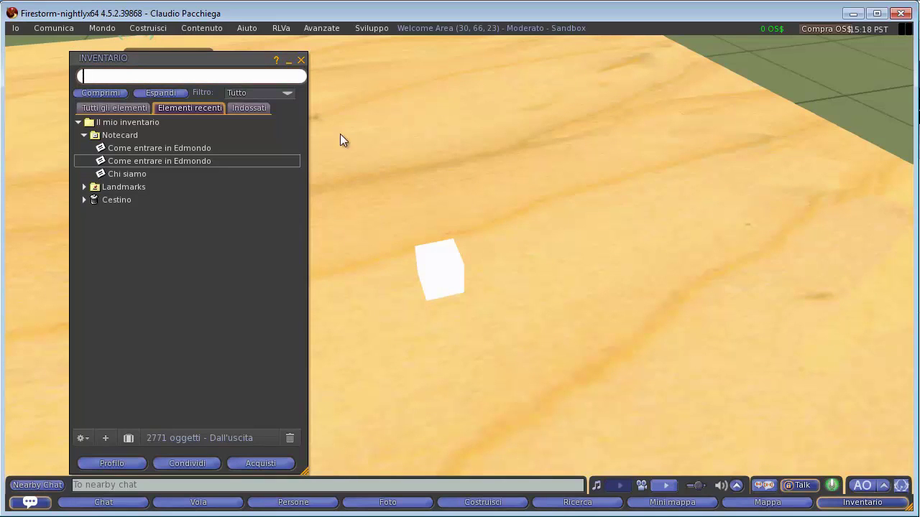
pyautogui.click(177, 148)
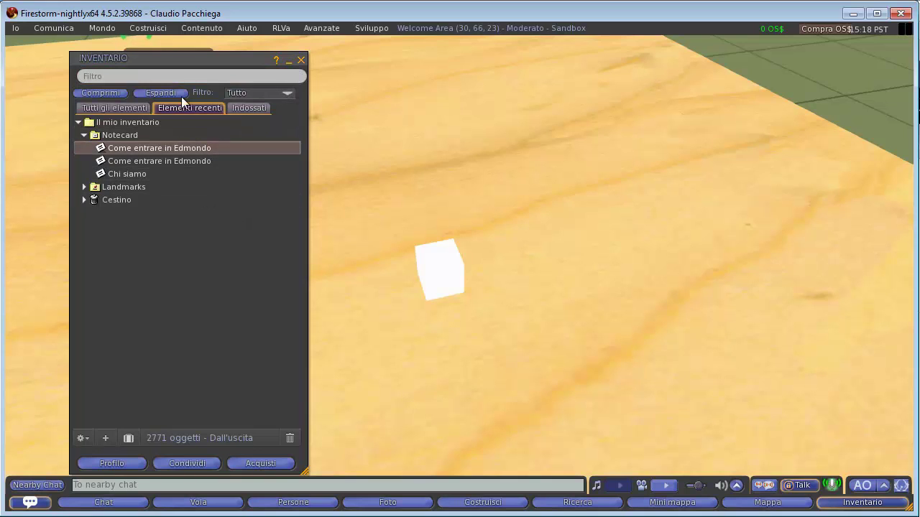
pyautogui.moveTo(212, 58); pyautogui.dragTo(247, 165)
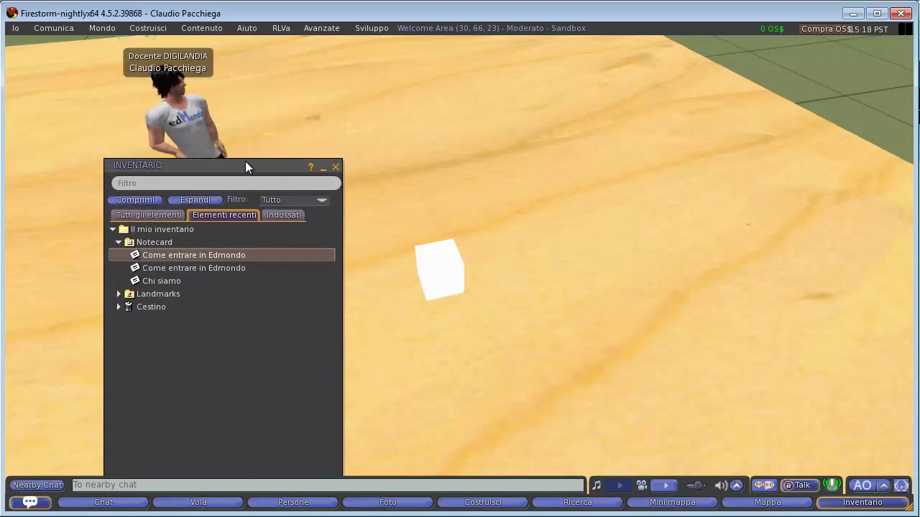
pyautogui.click(188, 268)
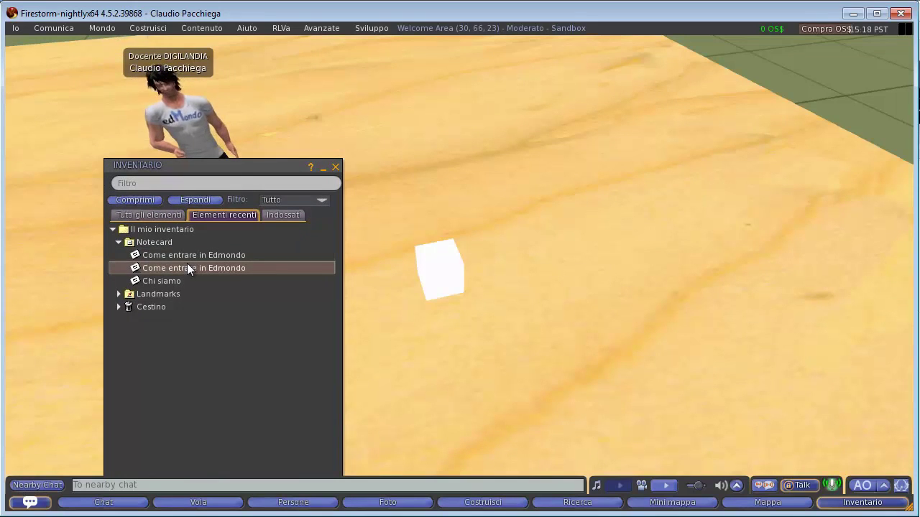
pyautogui.press('Delete')
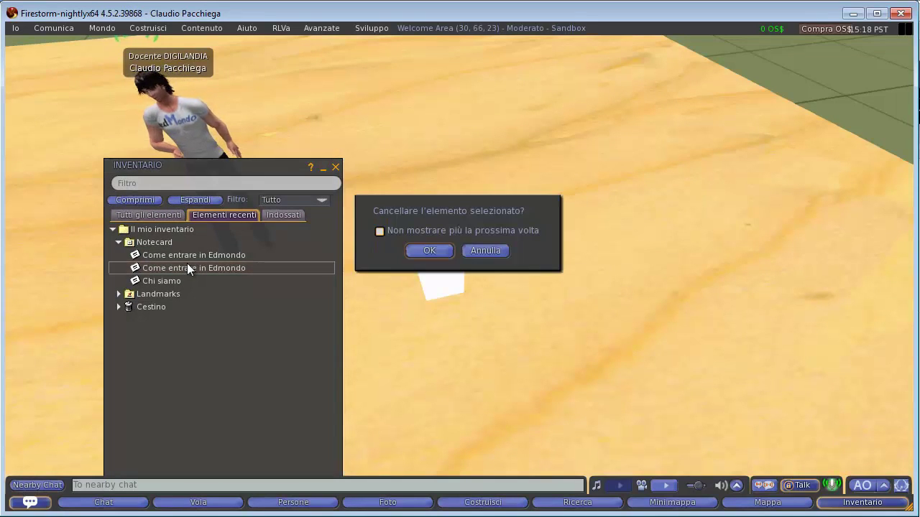
pyautogui.click(443, 249)
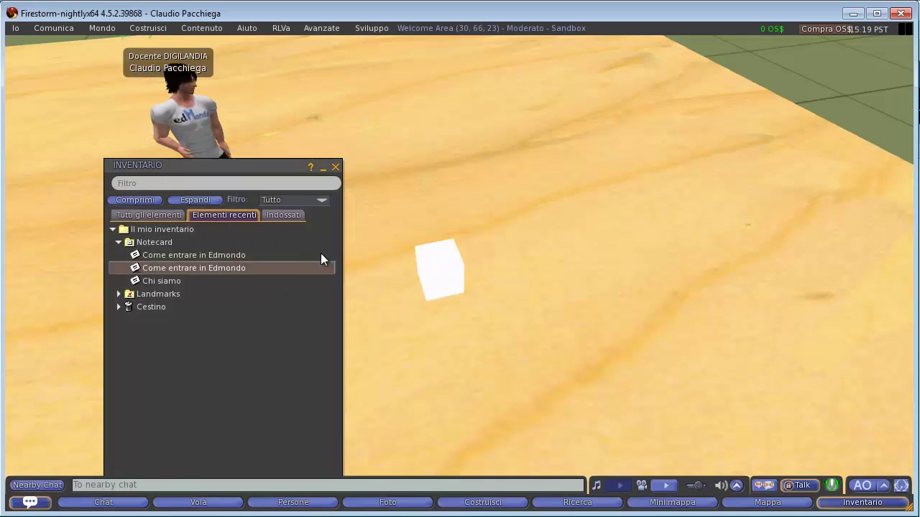
pyautogui.rightClick(235, 267)
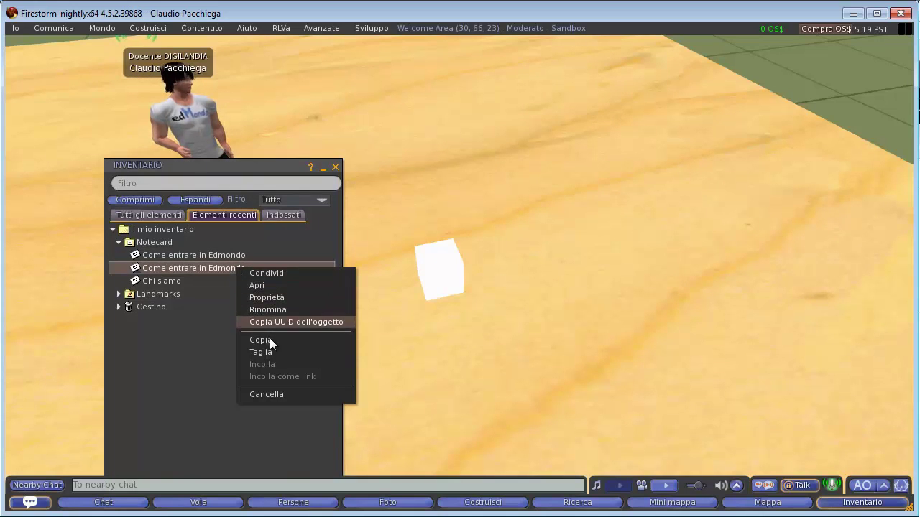
pyautogui.click(274, 392)
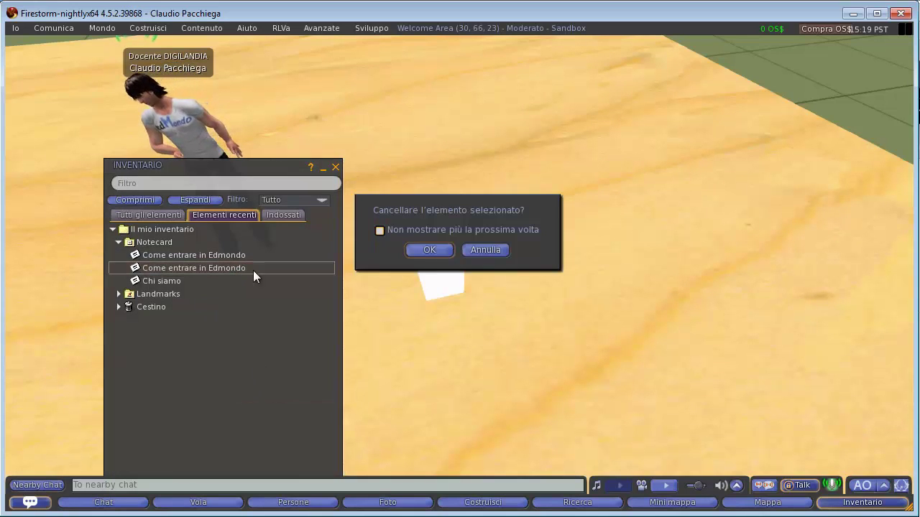
pyautogui.click(429, 249)
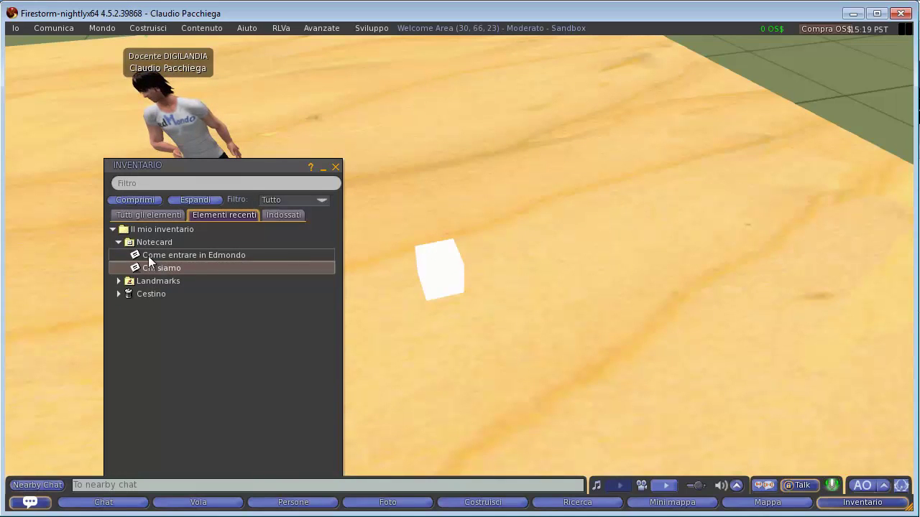
# Expand the inventory's Cestino folder, permanently empty it and close the inventory.
pyautogui.click(119, 293)
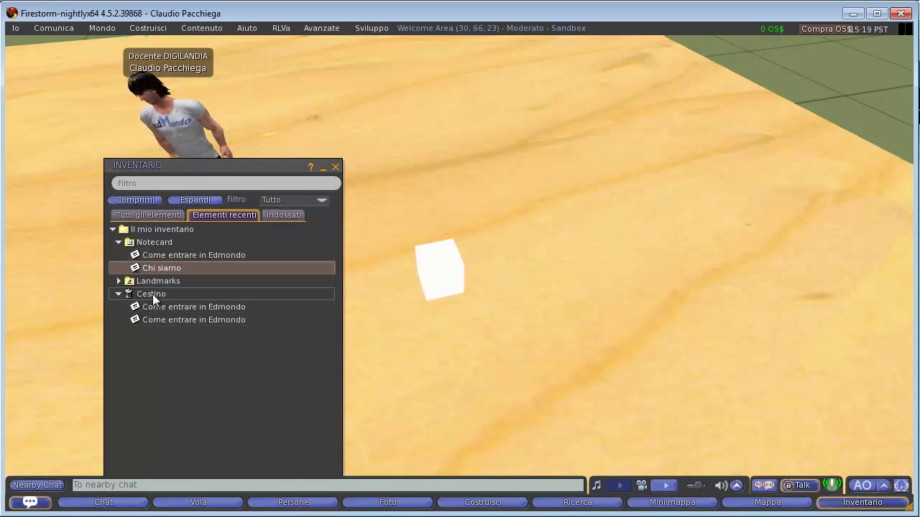
pyautogui.click(153, 294)
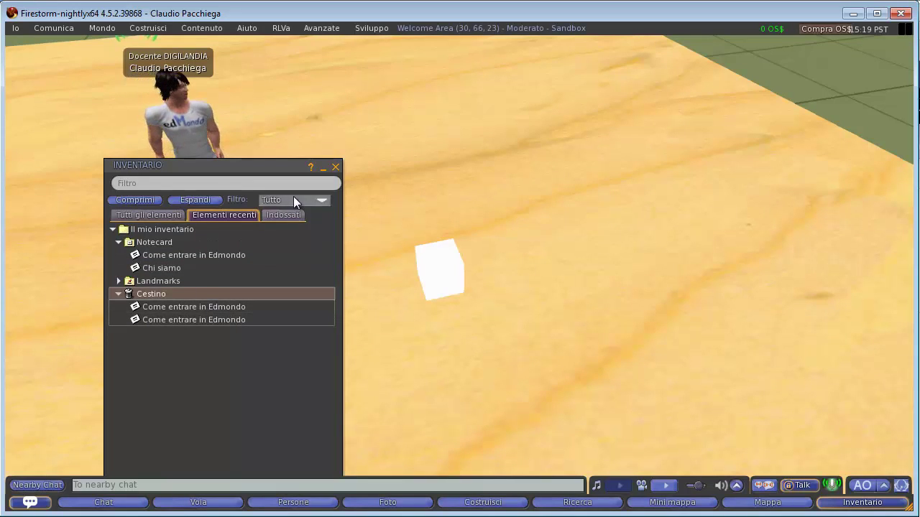
pyautogui.rightClick(158, 292)
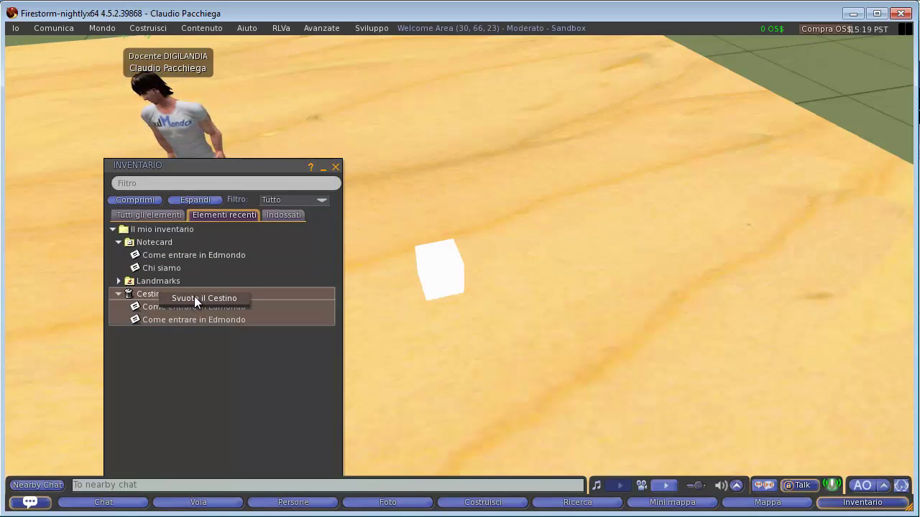
pyautogui.click(194, 297)
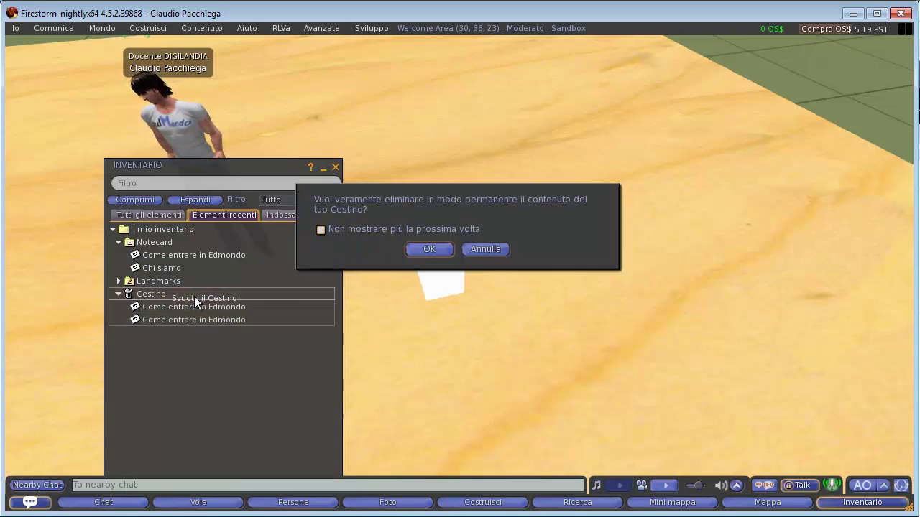
pyautogui.click(426, 249)
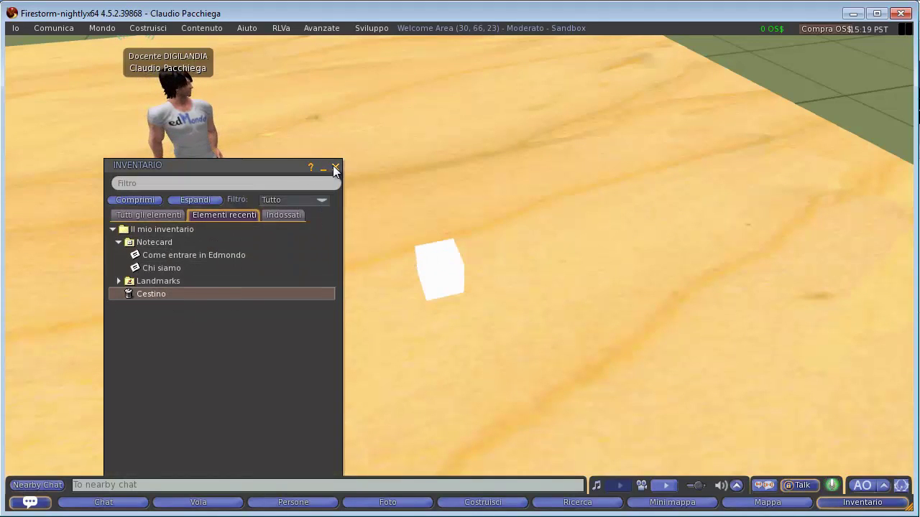
pyautogui.click(177, 255)
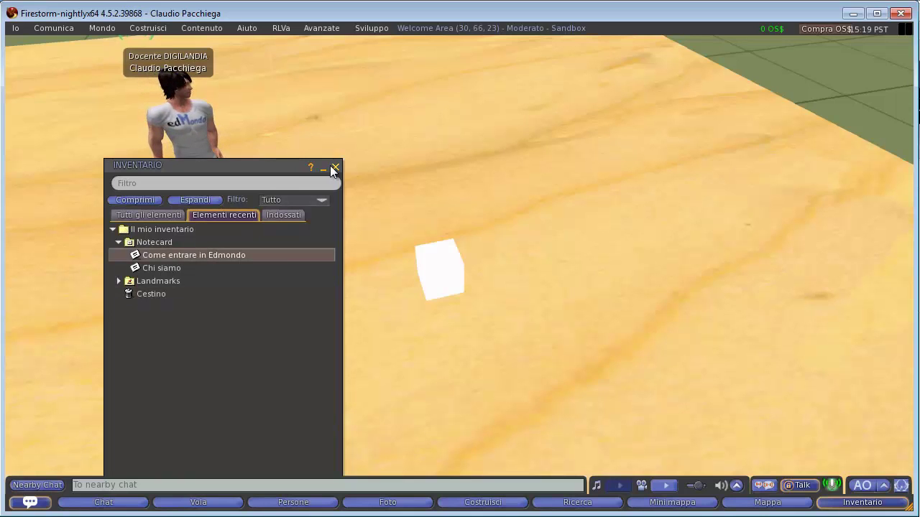
pyautogui.moveTo(312, 169); pyautogui.dragTo(259, 166)
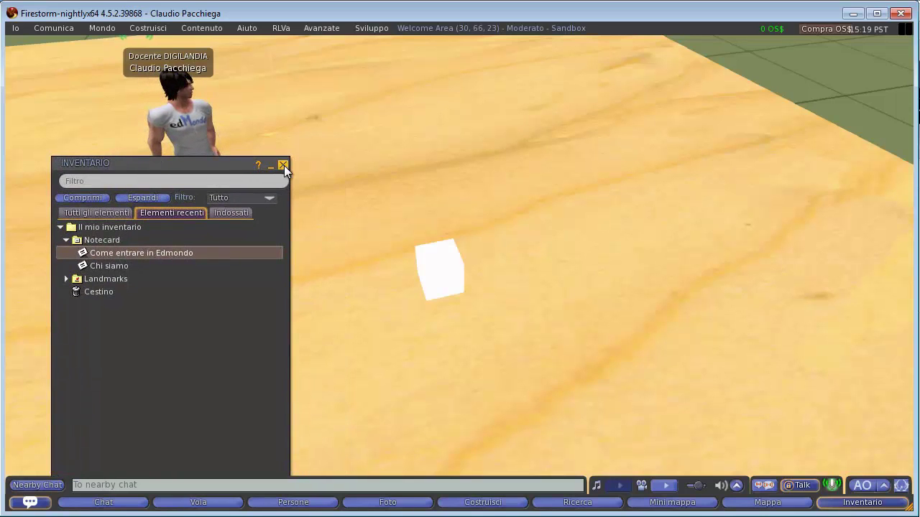
pyautogui.click(282, 166)
# Request option 2 from the cube again, move the received notecard clear of the cube and highlight "foto del viewer è:" in its text.
pyautogui.click(445, 274)
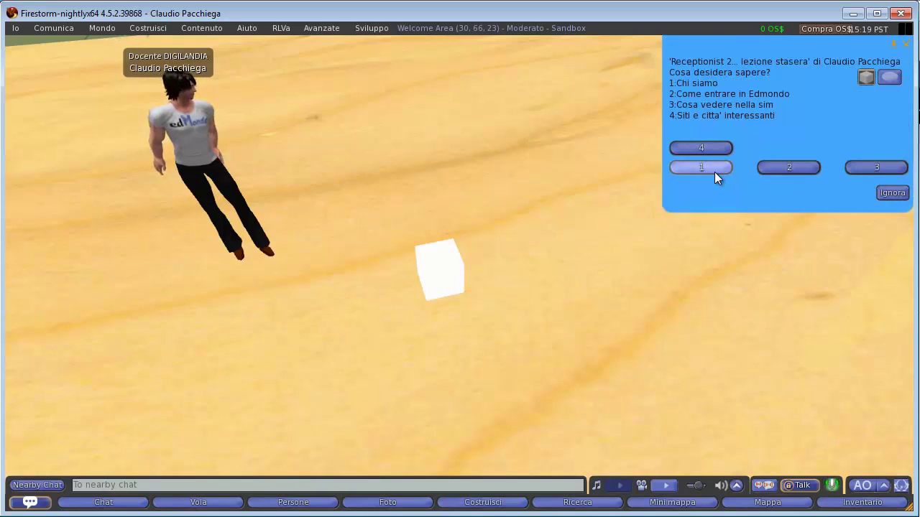
pyautogui.click(785, 164)
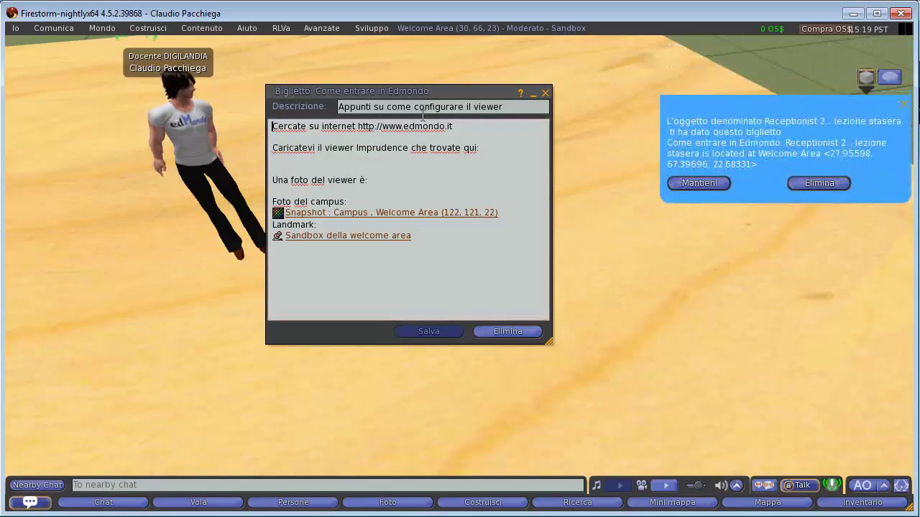
pyautogui.moveTo(414, 96); pyautogui.dragTo(225, 155)
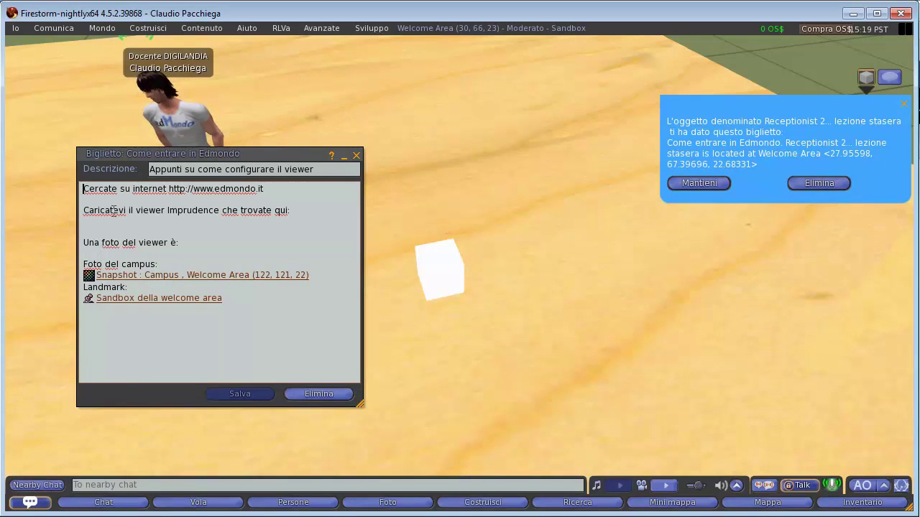
pyautogui.moveTo(104, 242); pyautogui.dragTo(179, 242)
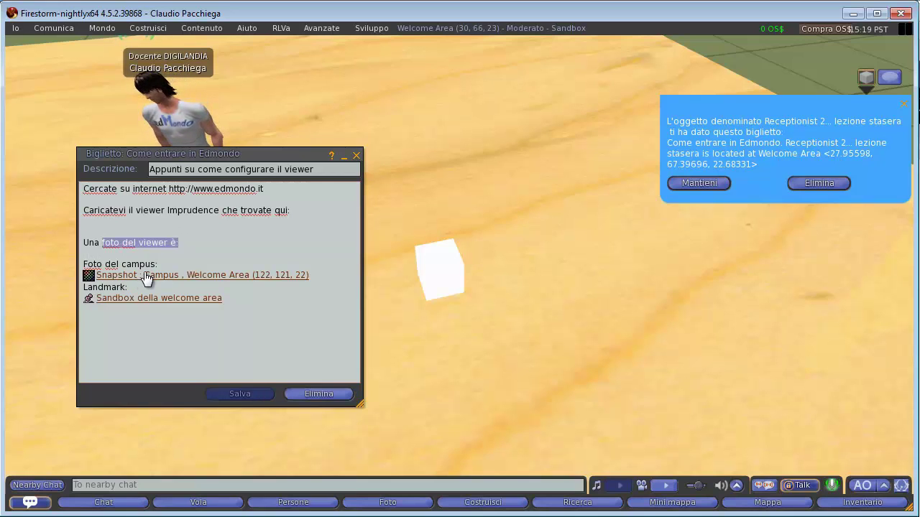
# Open the campus snapshot attached to the notecard, move it aside to view it and close it.
pyautogui.click(146, 276)
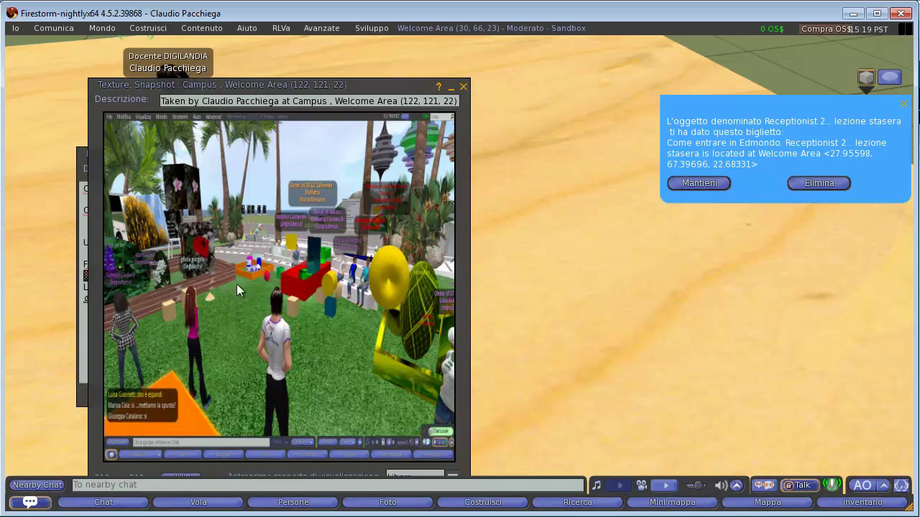
pyautogui.moveTo(297, 89); pyautogui.dragTo(425, 89)
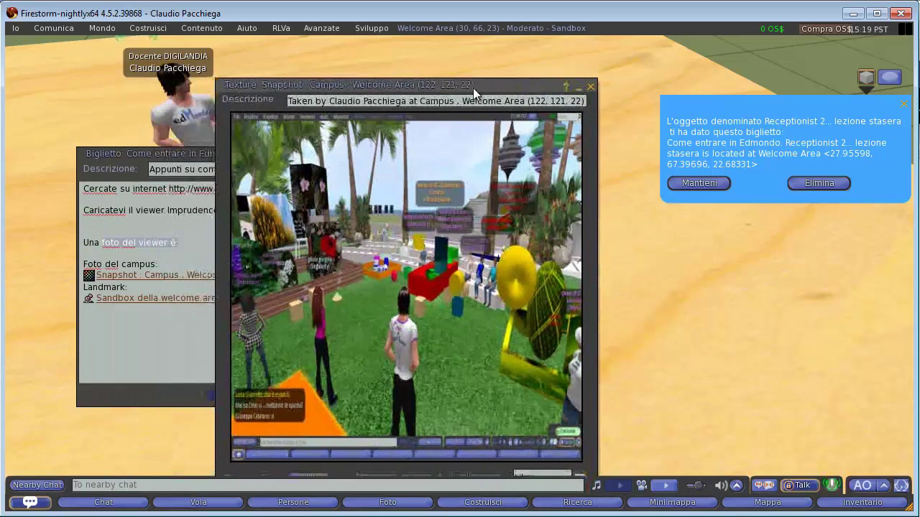
pyautogui.click(589, 86)
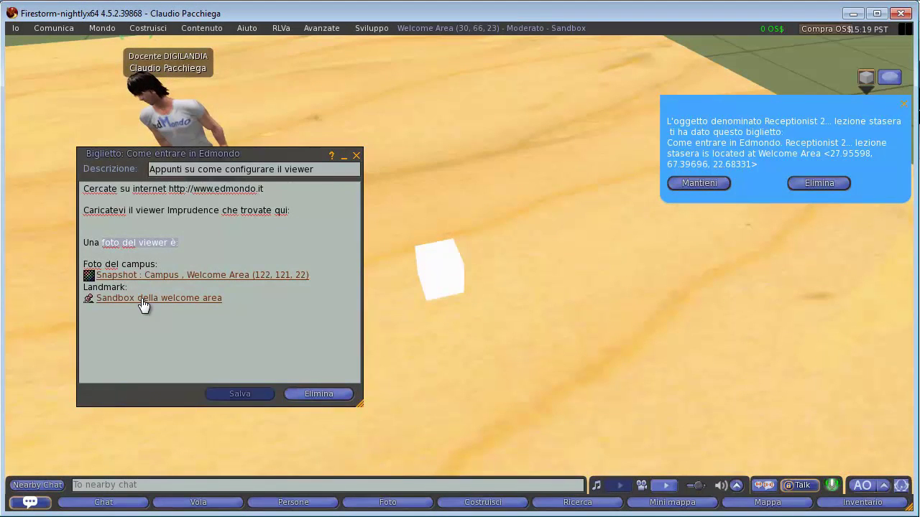
# Open the notecard's "Sandbox della welcome area" landmark, teleport to it and close the landmark window.
pyautogui.click(141, 298)
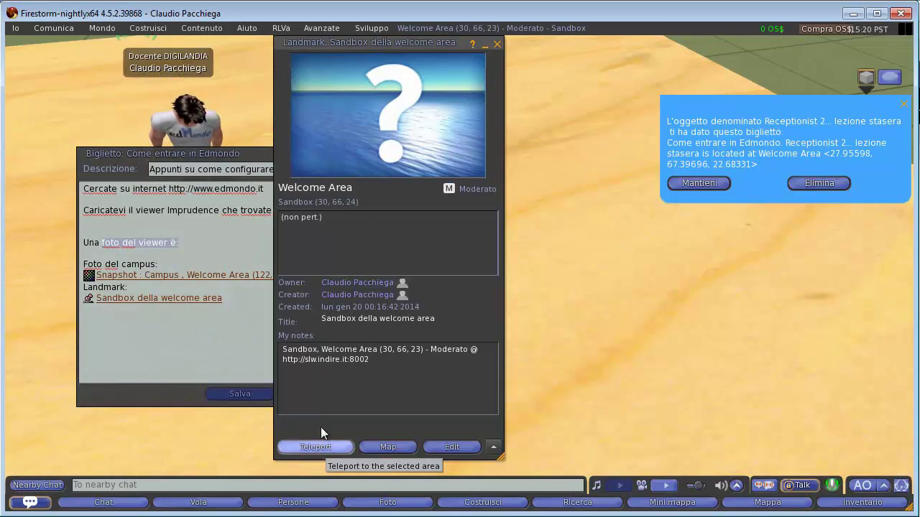
pyautogui.click(325, 446)
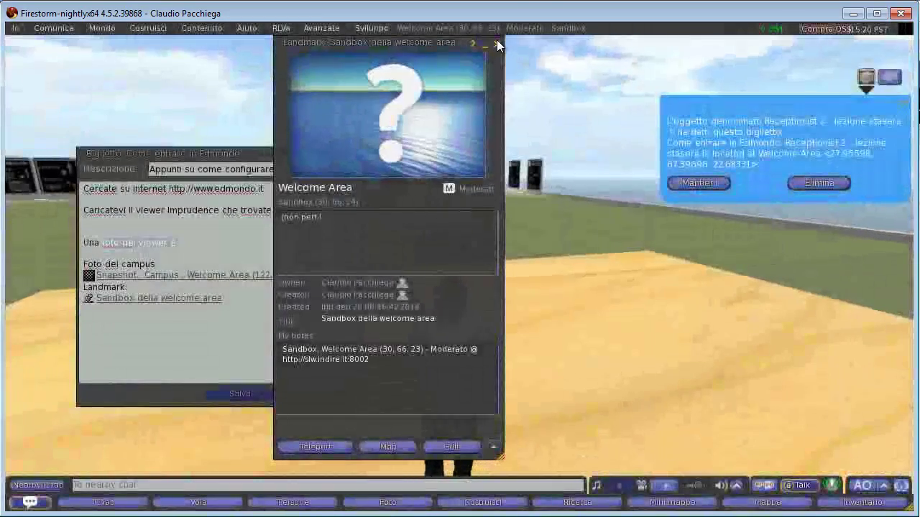
pyautogui.click(496, 43)
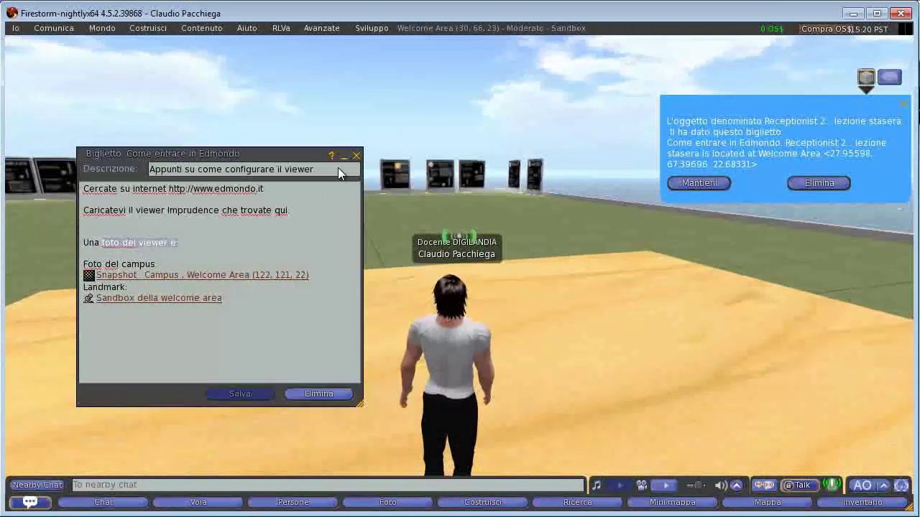
# Close the "Come entrare in Edmondo" notecard and discard the copy offered by the receptionist cube.
pyautogui.click(357, 154)
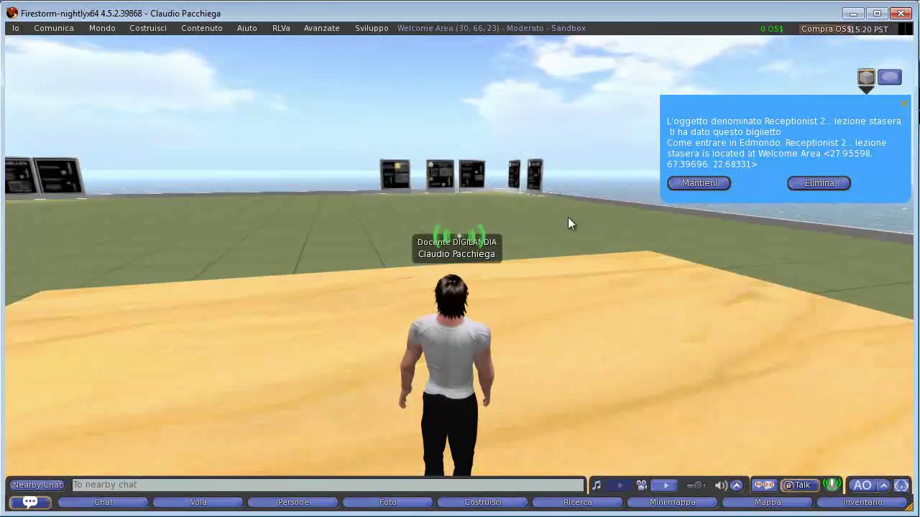
pyautogui.click(810, 183)
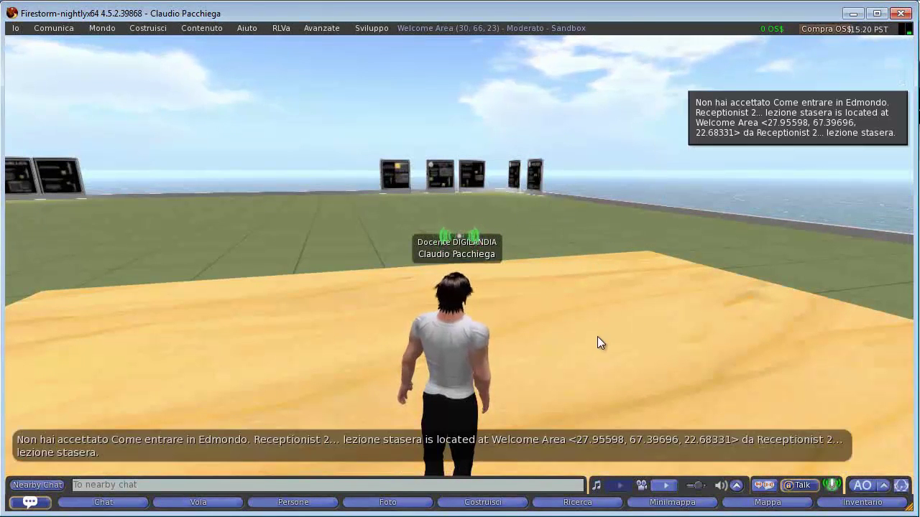
# Open the cube for editing, highlight the "Receptionist 2" script among its contents, and close the build window.
pyautogui.scroll(-3, 460, 277)
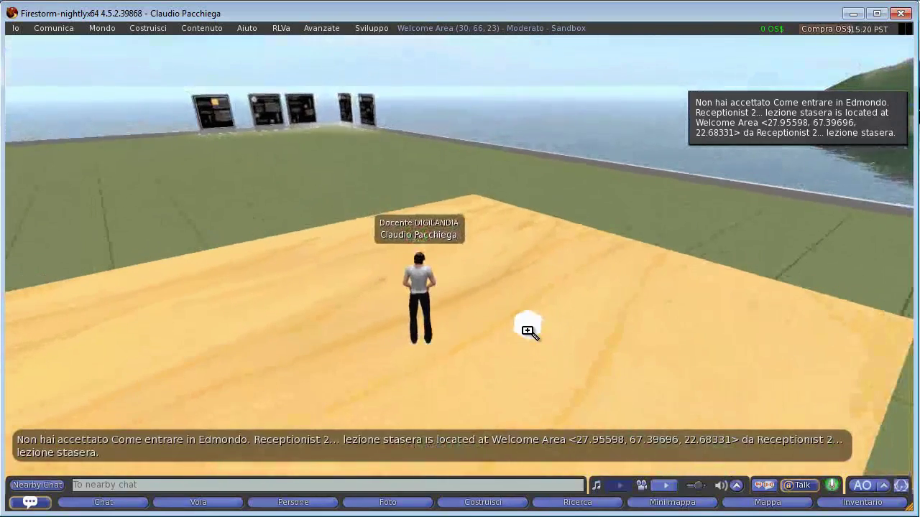
pyautogui.keyDown('alt'); pyautogui.click(527, 331); pyautogui.keyUp('alt')
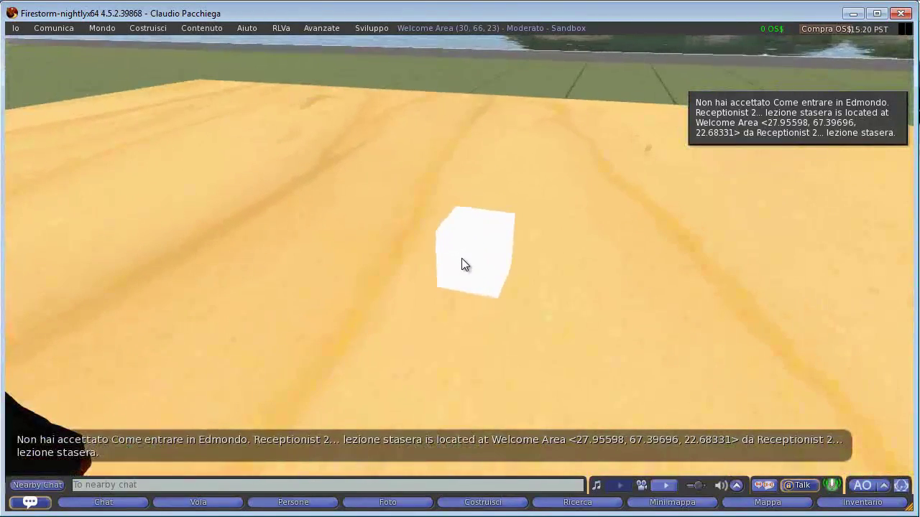
pyautogui.rightClick(461, 260)
pyautogui.click(496, 285)
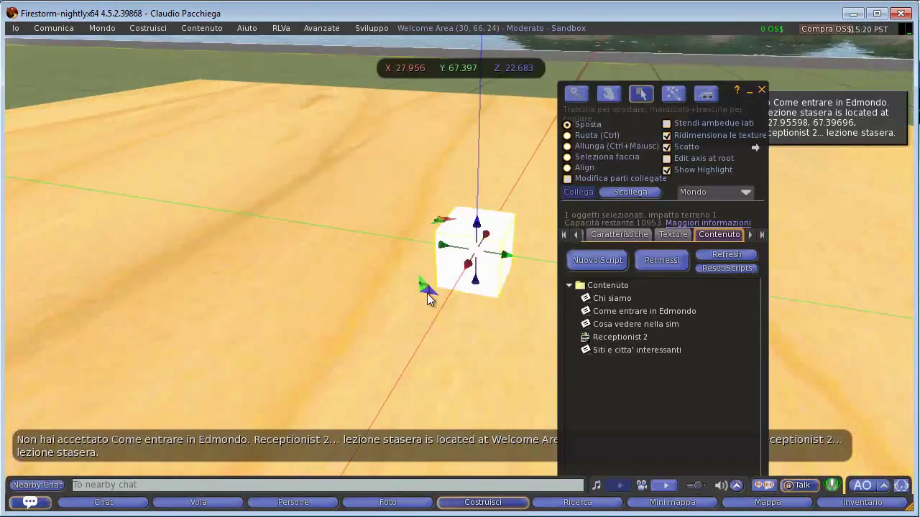
pyautogui.click(615, 337)
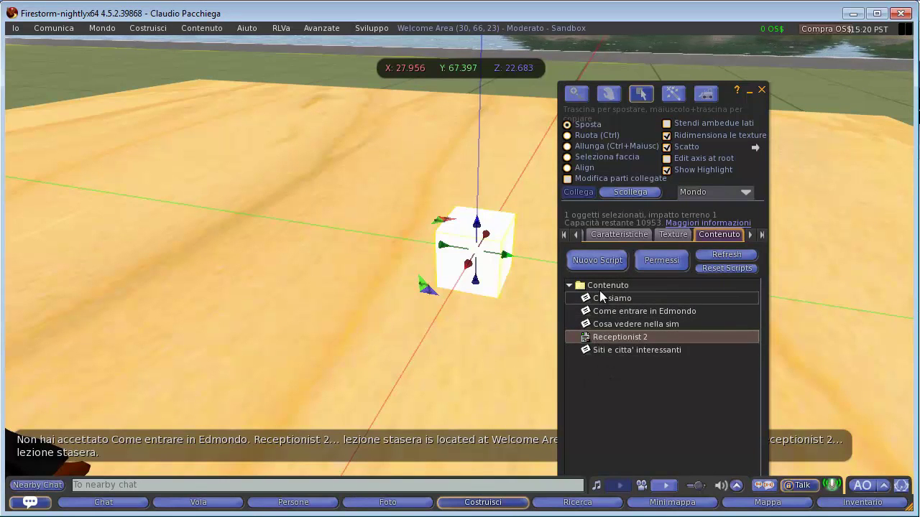
pyautogui.moveTo(721, 89); pyautogui.dragTo(720, 67)
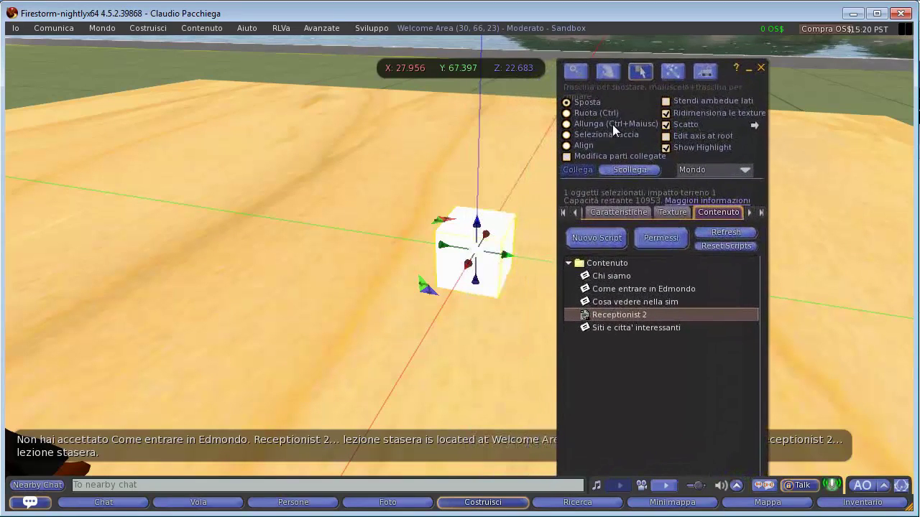
pyautogui.click(761, 70)
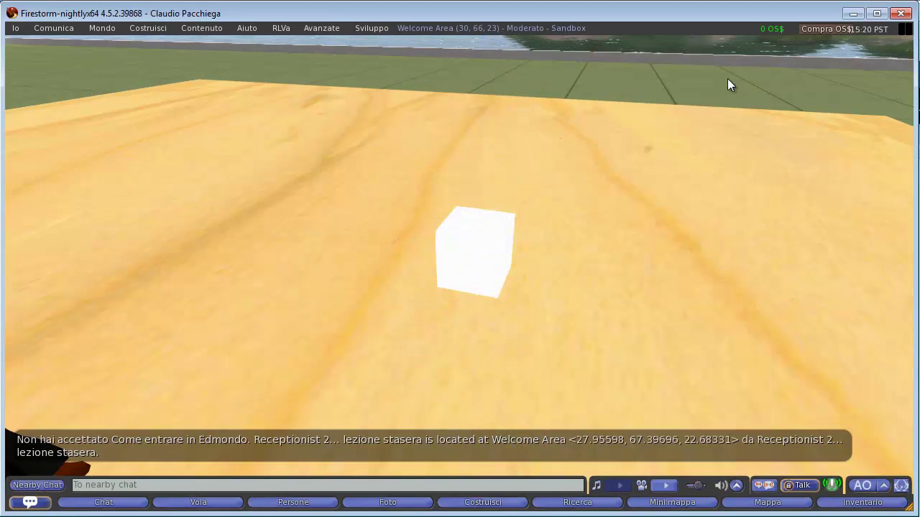
# Bring up the cube's contents again to review its script and four notecards, and close the build window.
pyautogui.keyDown('alt'); pyautogui.click(488, 249); pyautogui.keyUp('alt')
pyautogui.scroll(-5, 462, 277)
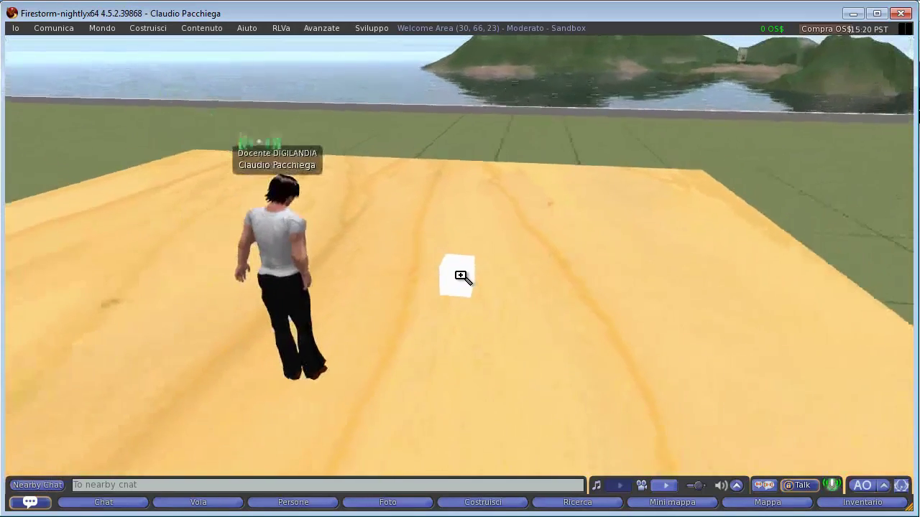
pyautogui.scroll(-4, 460, 276)
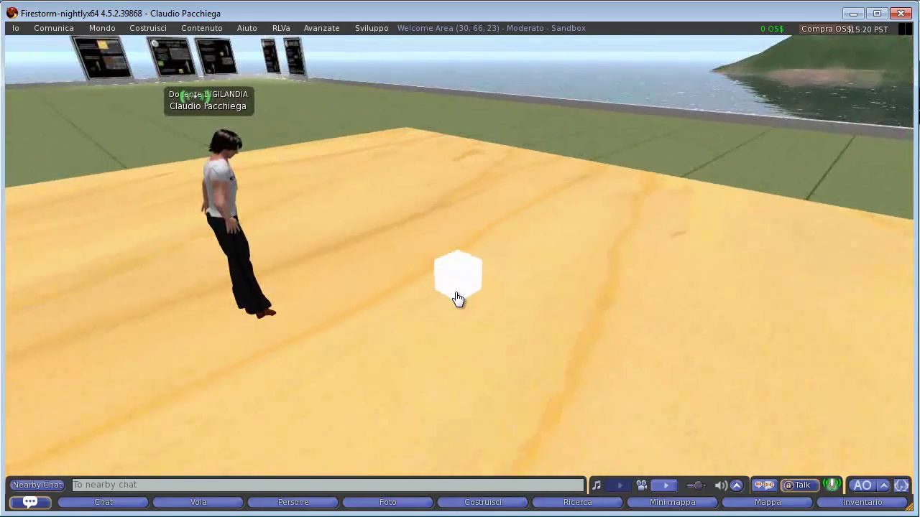
pyautogui.moveTo(460, 286)
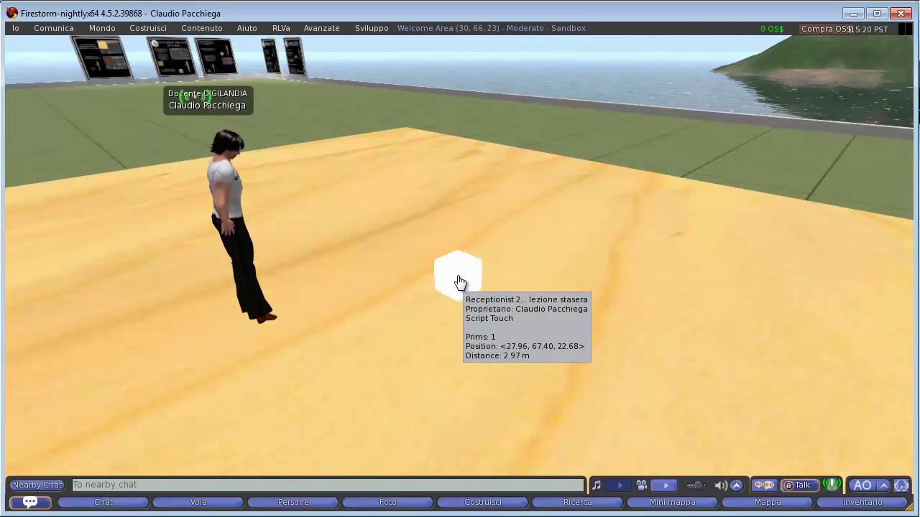
pyautogui.moveTo(460, 281); pyautogui.dragTo(462, 280)
pyautogui.moveTo(469, 286)
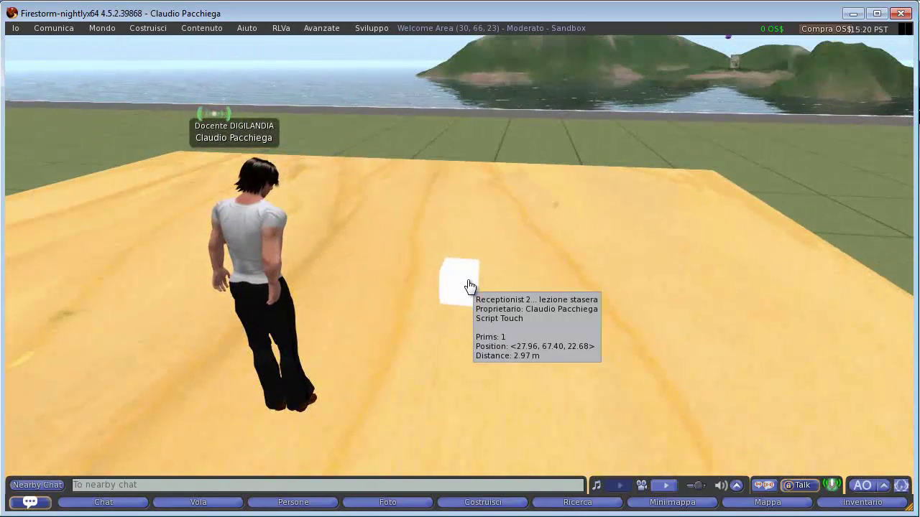
pyautogui.rightClick(468, 286)
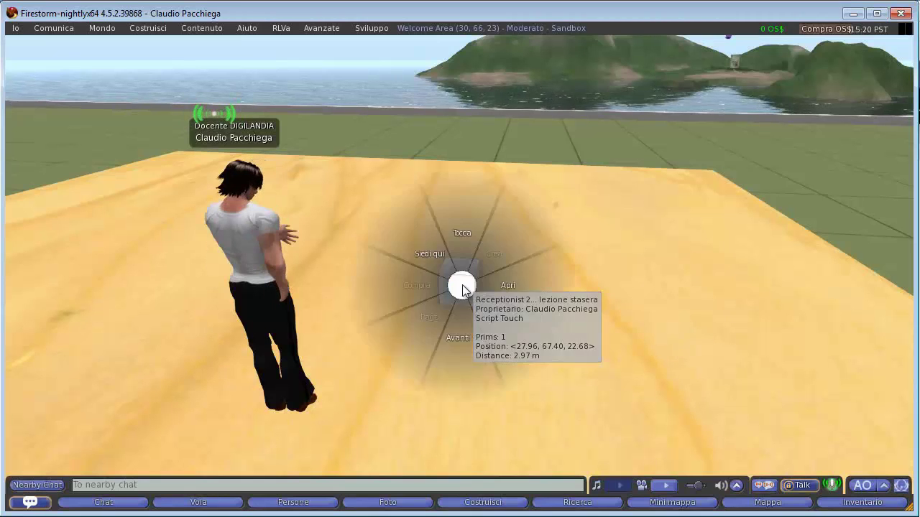
pyautogui.click(493, 316)
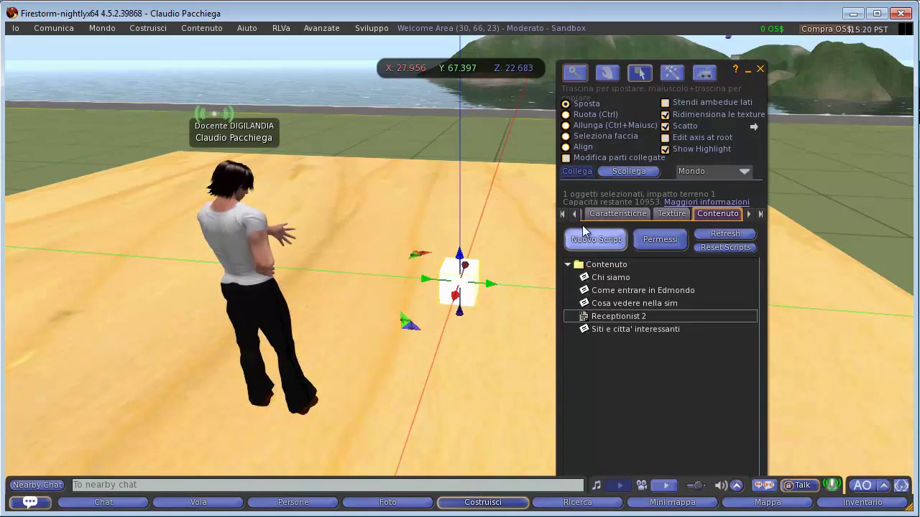
pyautogui.click(760, 70)
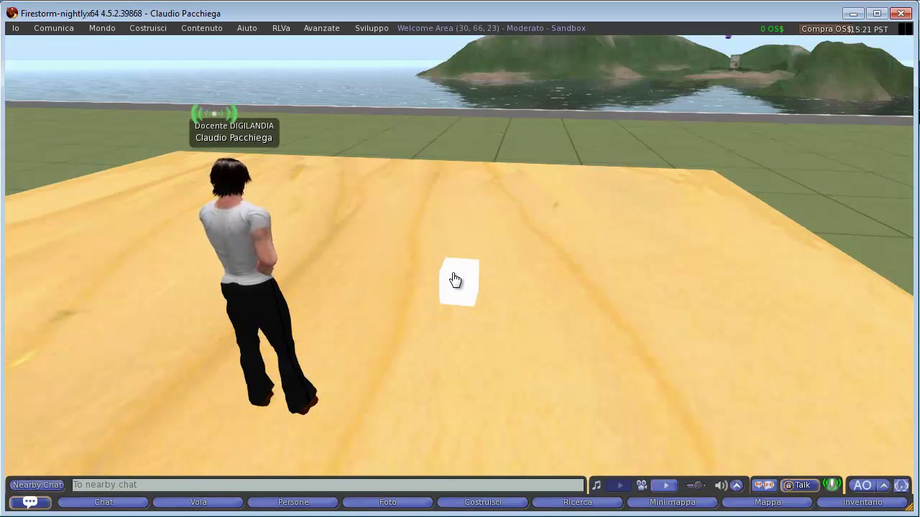
# Touch the cube to show its menu of four topics, move the menu aside to read it and ignore it.
pyautogui.moveTo(460, 289)
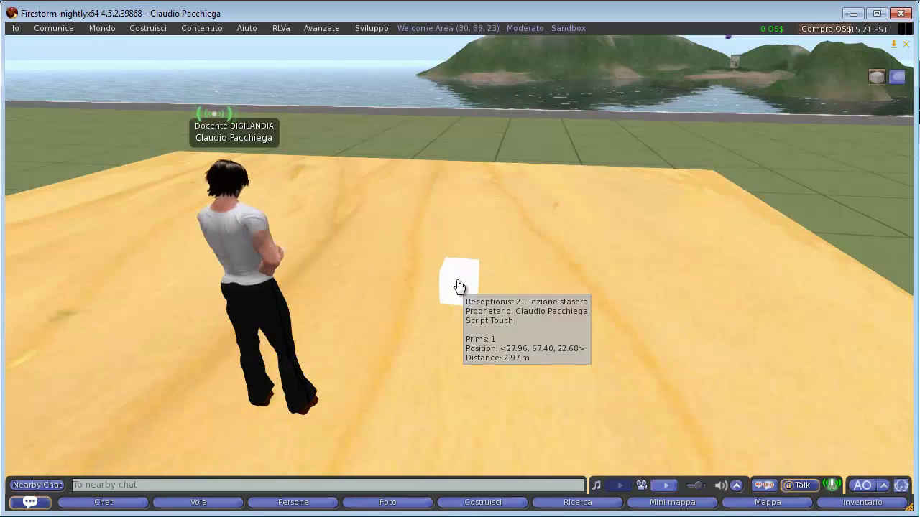
pyautogui.click(458, 286)
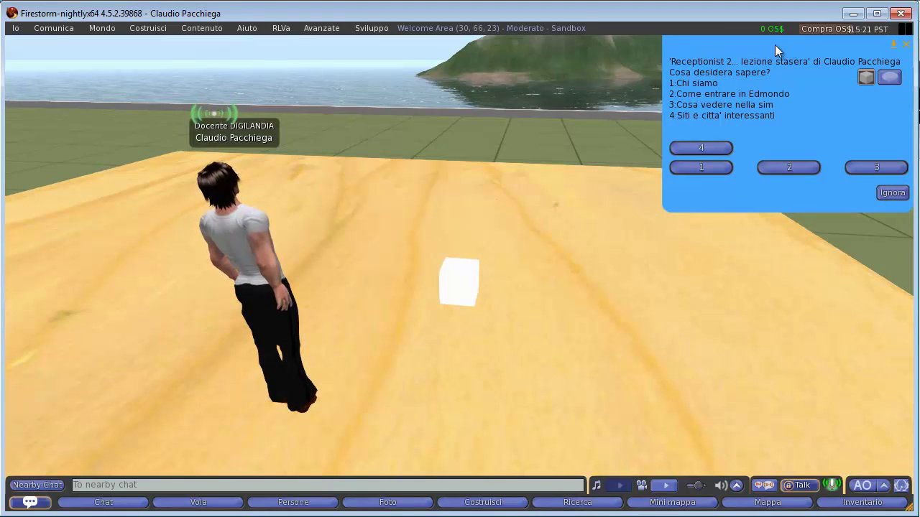
pyautogui.moveTo(775, 45); pyautogui.dragTo(699, 53)
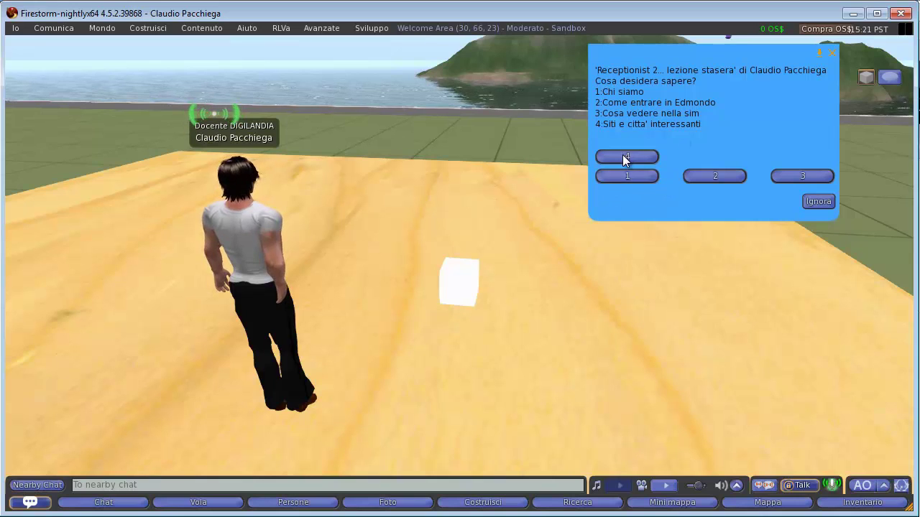
pyautogui.click(816, 203)
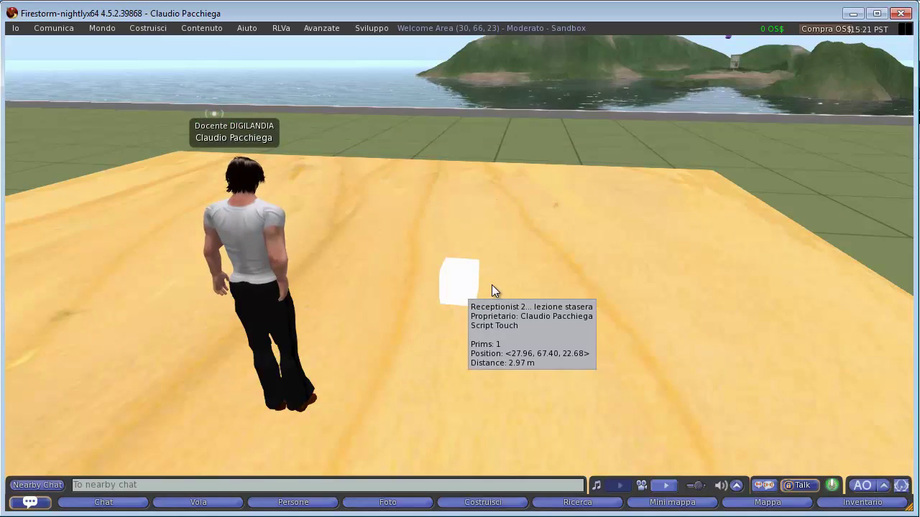
pyautogui.keyDown('alt'); pyautogui.click(460, 274); pyautogui.keyUp('alt')
pyautogui.scroll(-6, 462, 275)
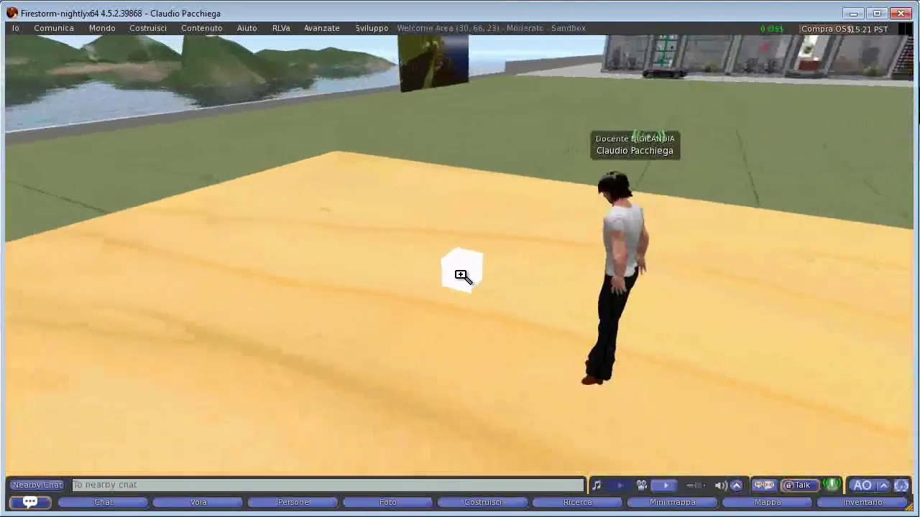
pyautogui.press('Left')
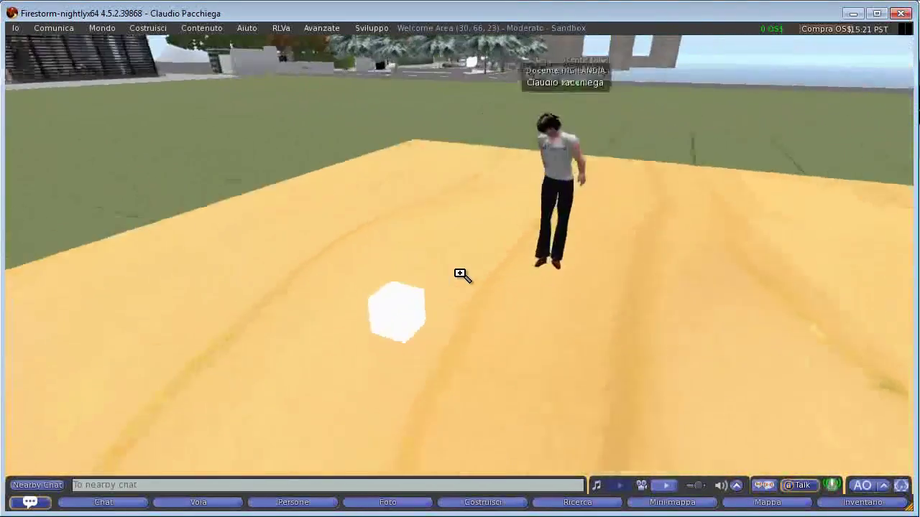